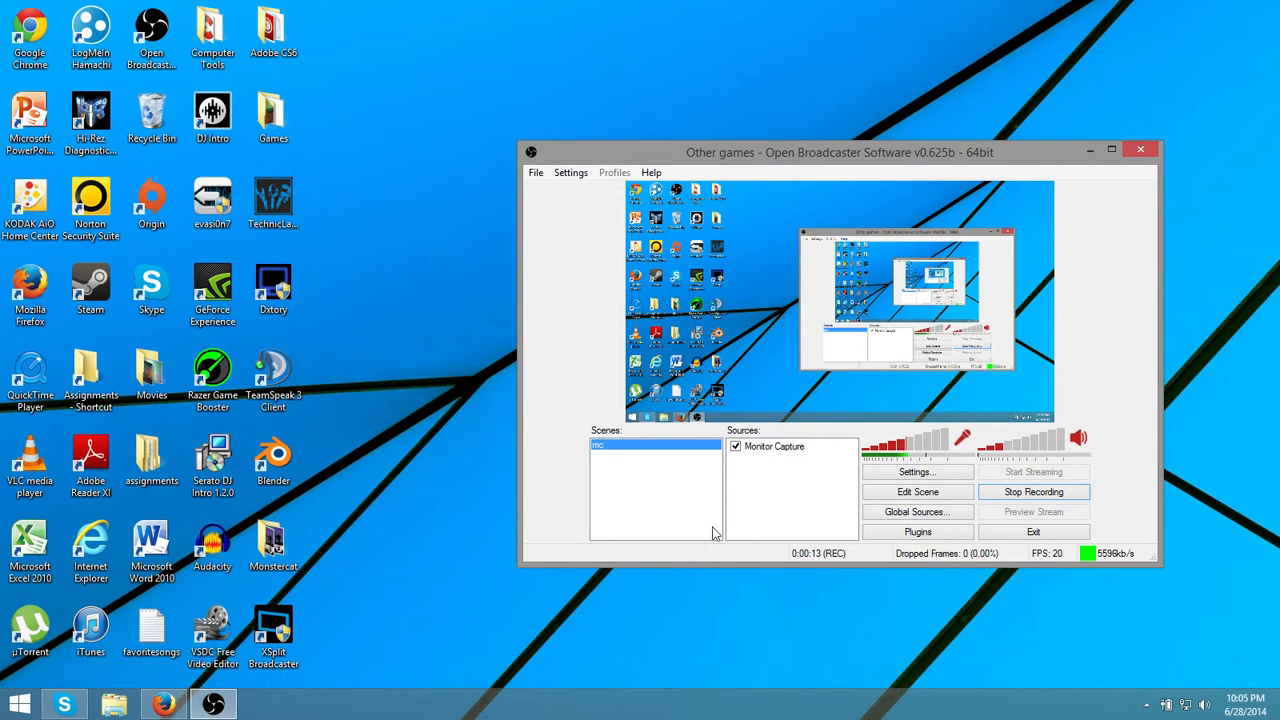
pyautogui.rightClick(625, 453)
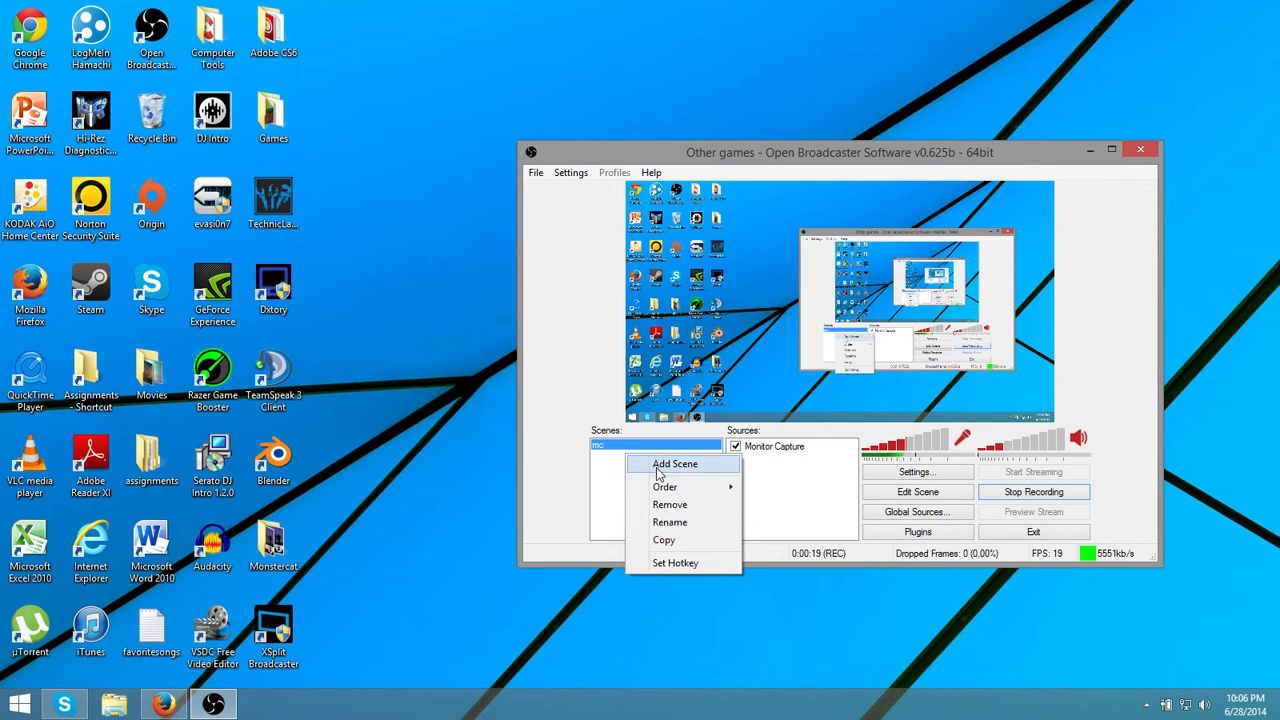
pyautogui.click(672, 464)
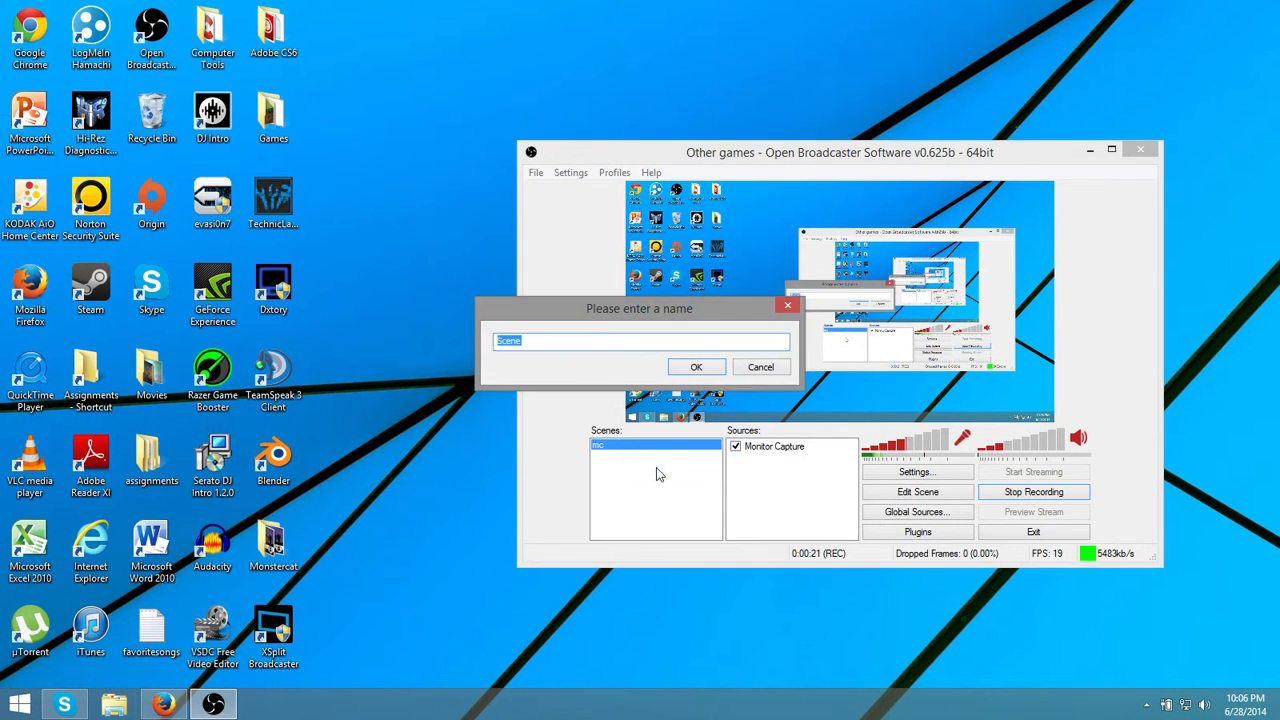
pyautogui.click(760, 366)
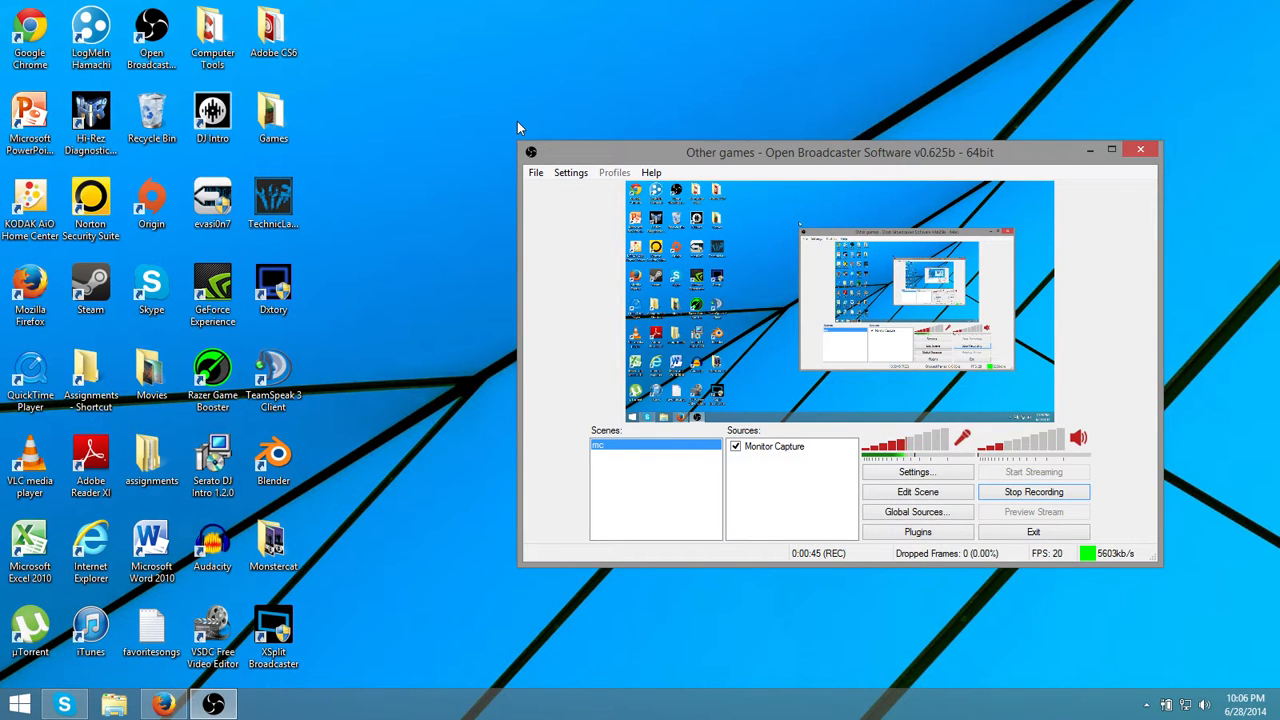
pyautogui.rightClick(794, 477)
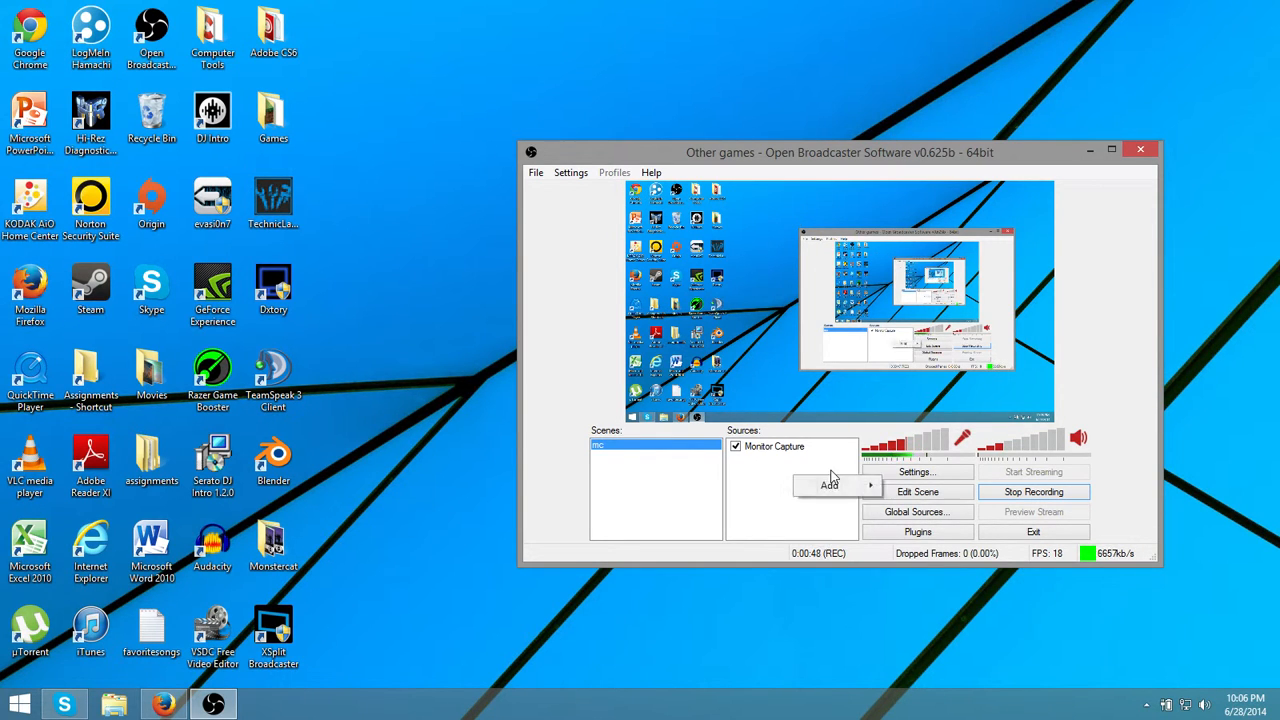
pyautogui.click(906, 489)
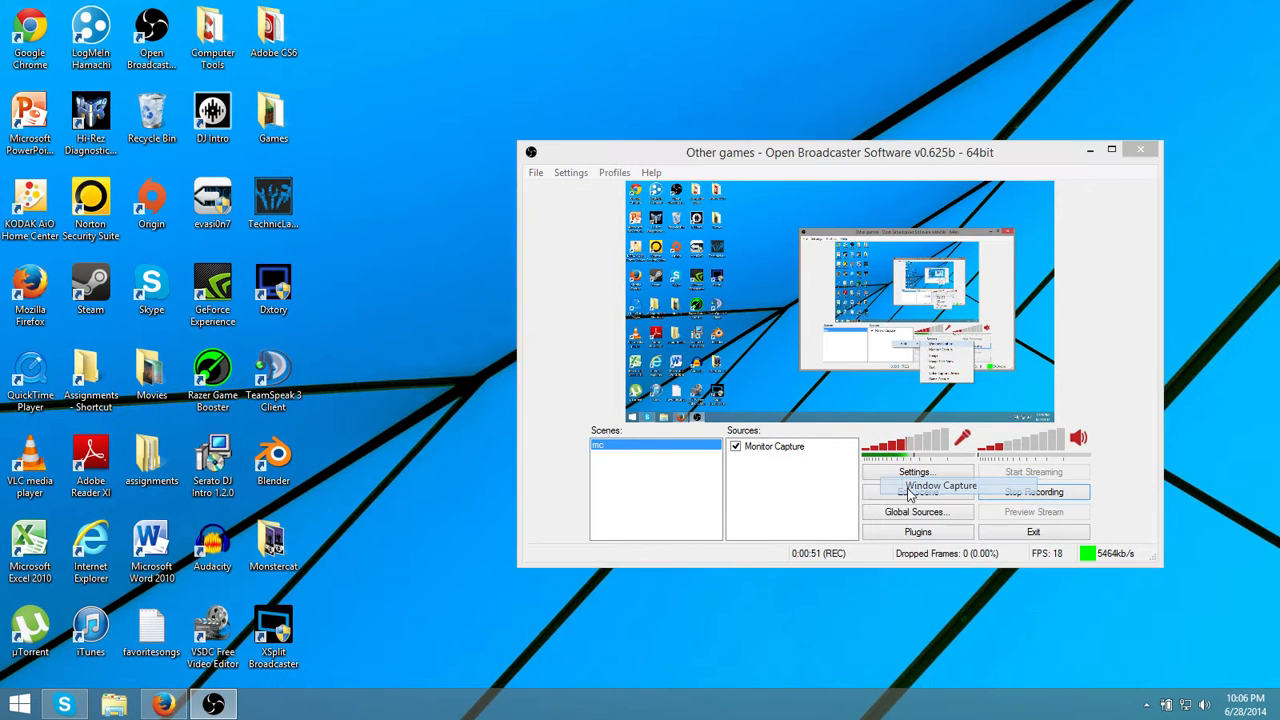
pyautogui.click(760, 367)
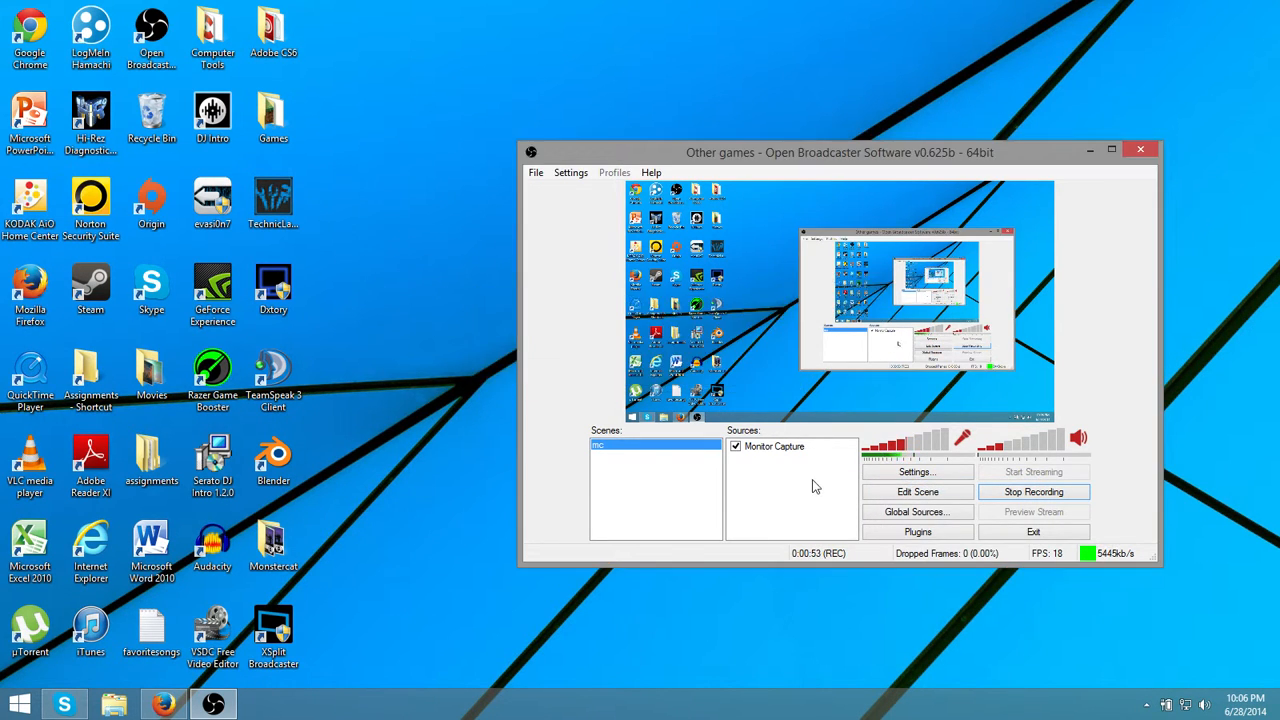
pyautogui.rightClick(809, 480)
pyautogui.moveTo(884, 486)
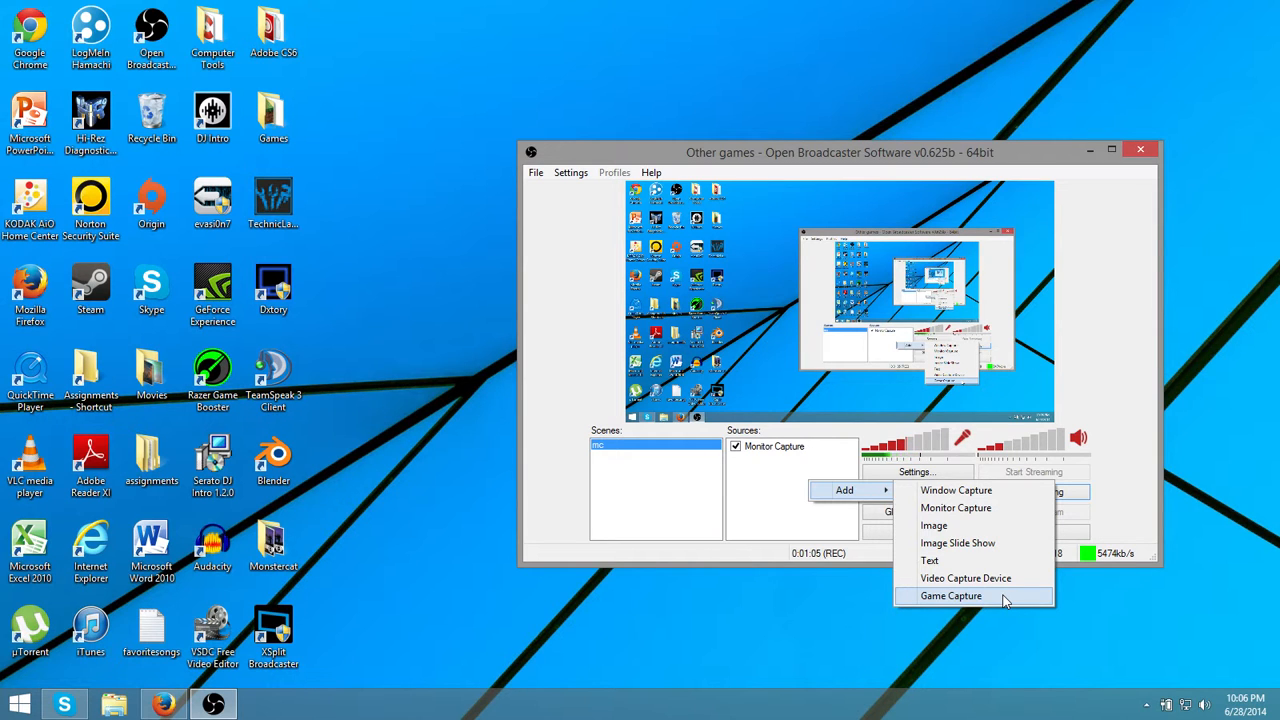
pyautogui.click(840, 587)
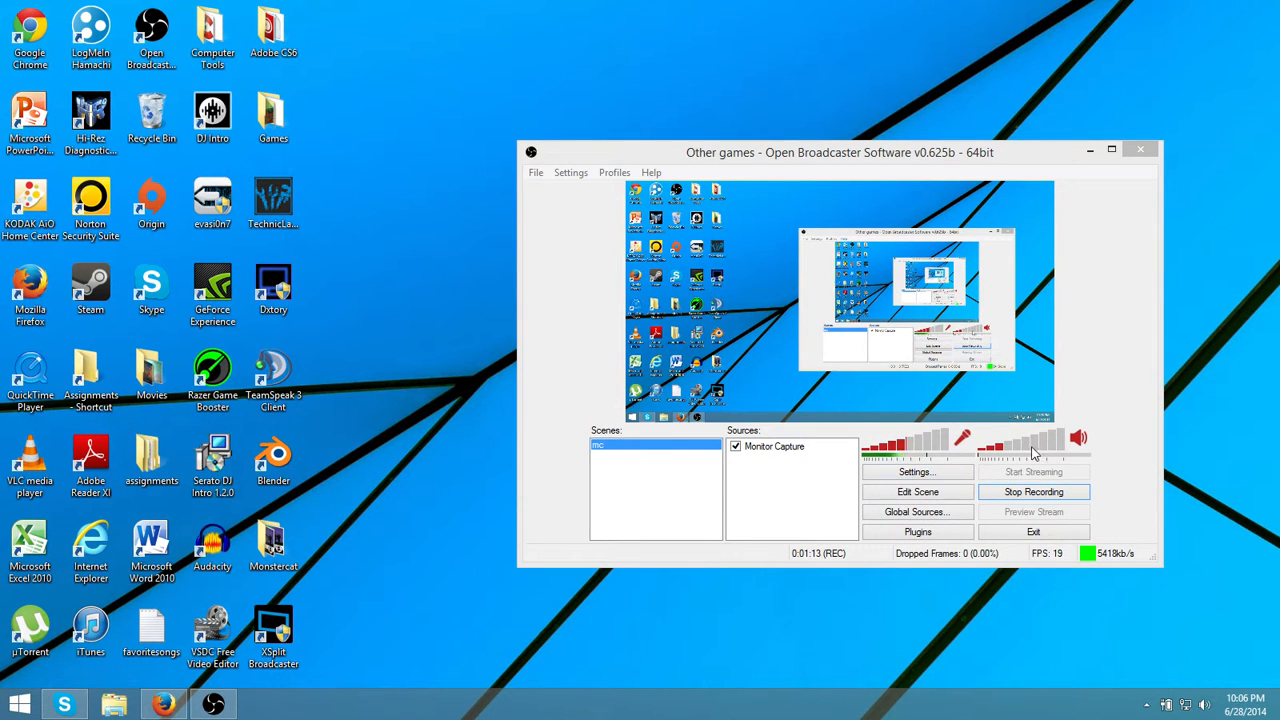
# Open the program settings, look over the available interface languages and bring up the encoding settings
pyautogui.click(922, 473)
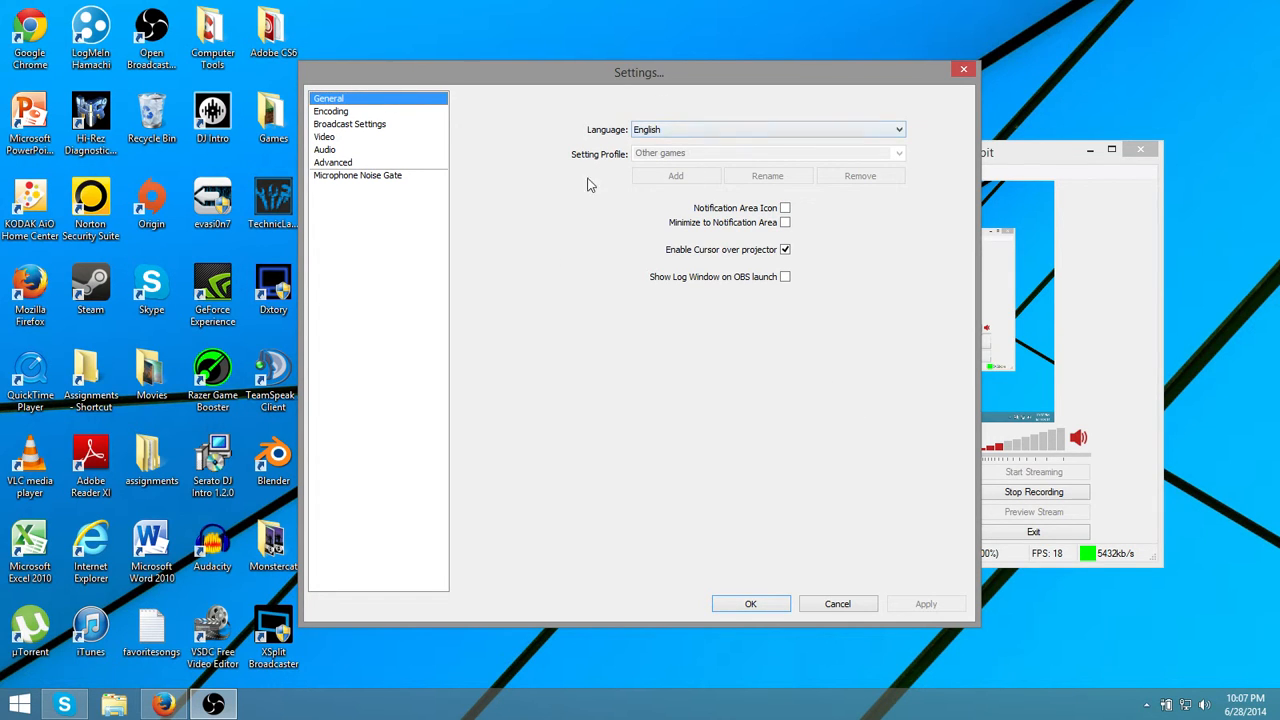
pyautogui.click(670, 131)
pyautogui.click(660, 130)
pyautogui.click(652, 130)
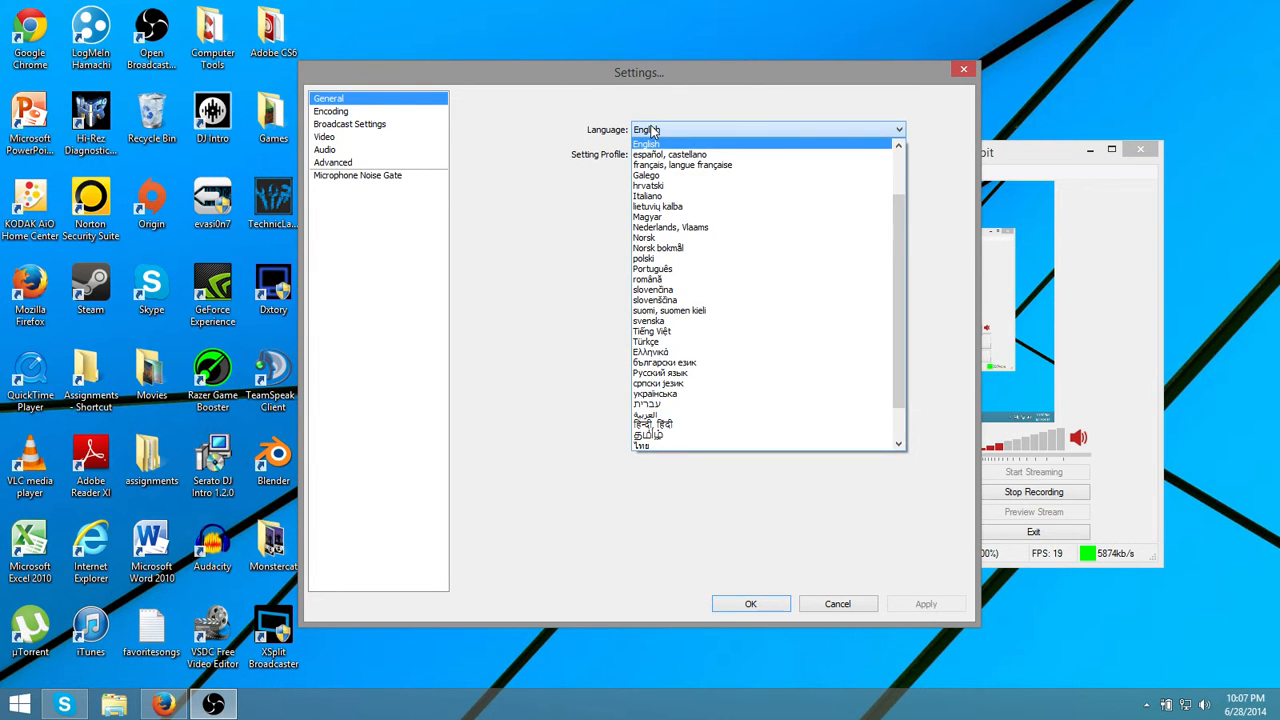
pyautogui.click(652, 130)
pyautogui.click(383, 114)
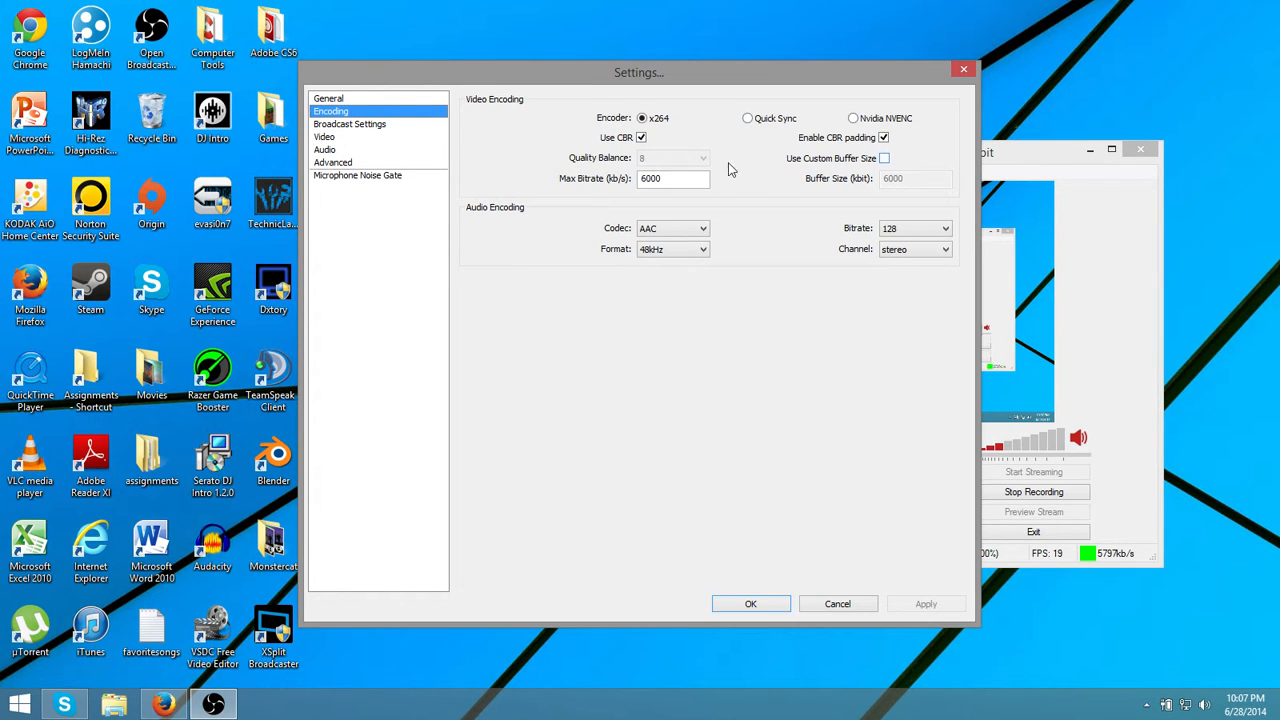
pyautogui.moveTo(694, 176)
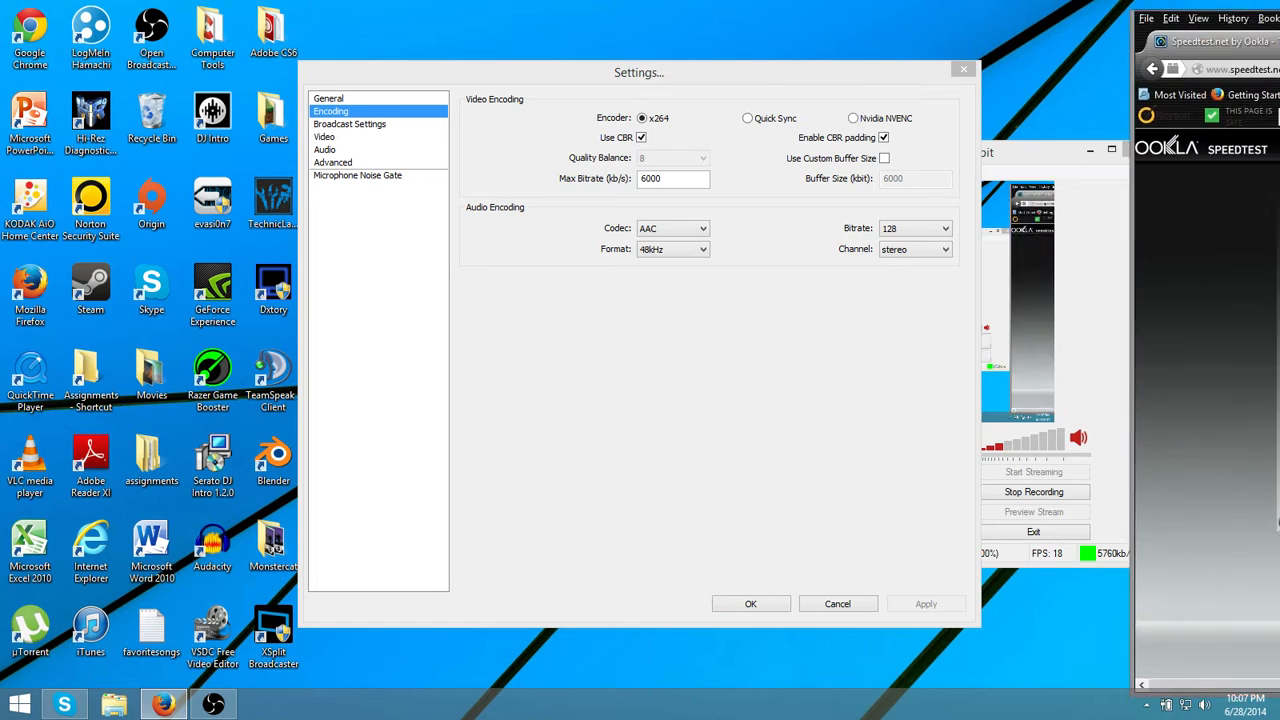
pyautogui.moveTo(1279, 14); pyautogui.dragTo(772, 3)
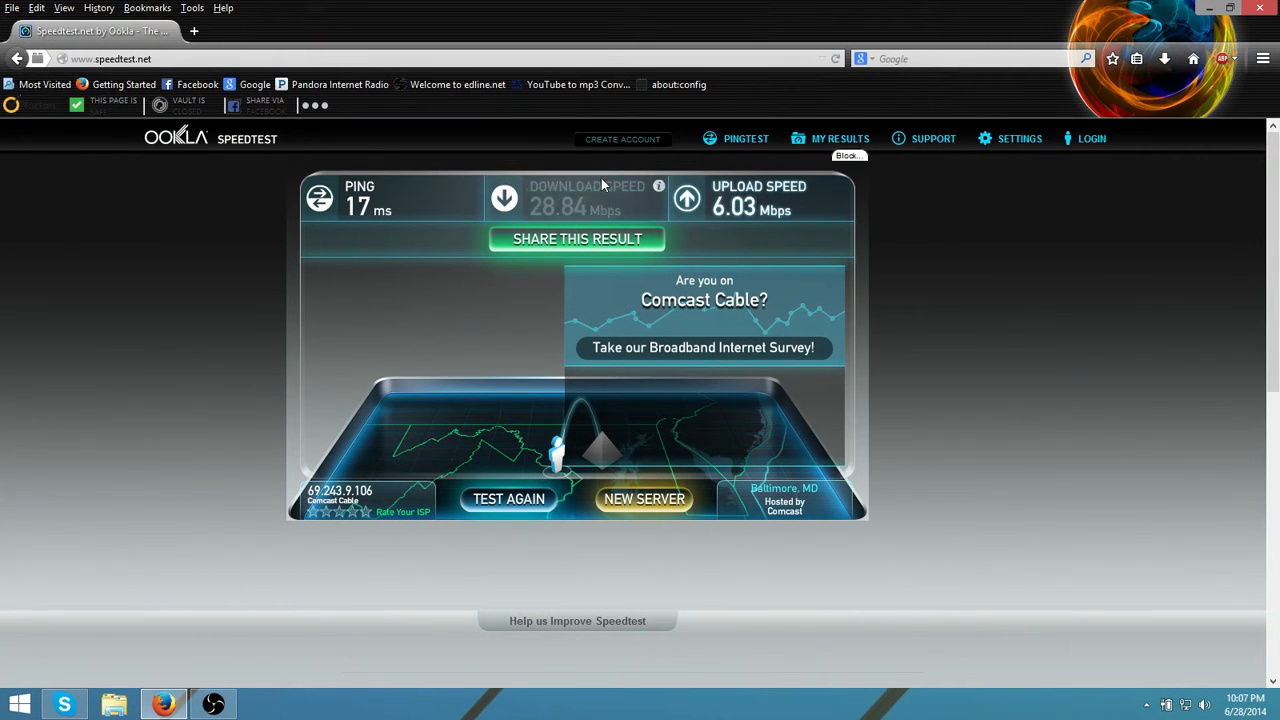
pyautogui.click(157, 58)
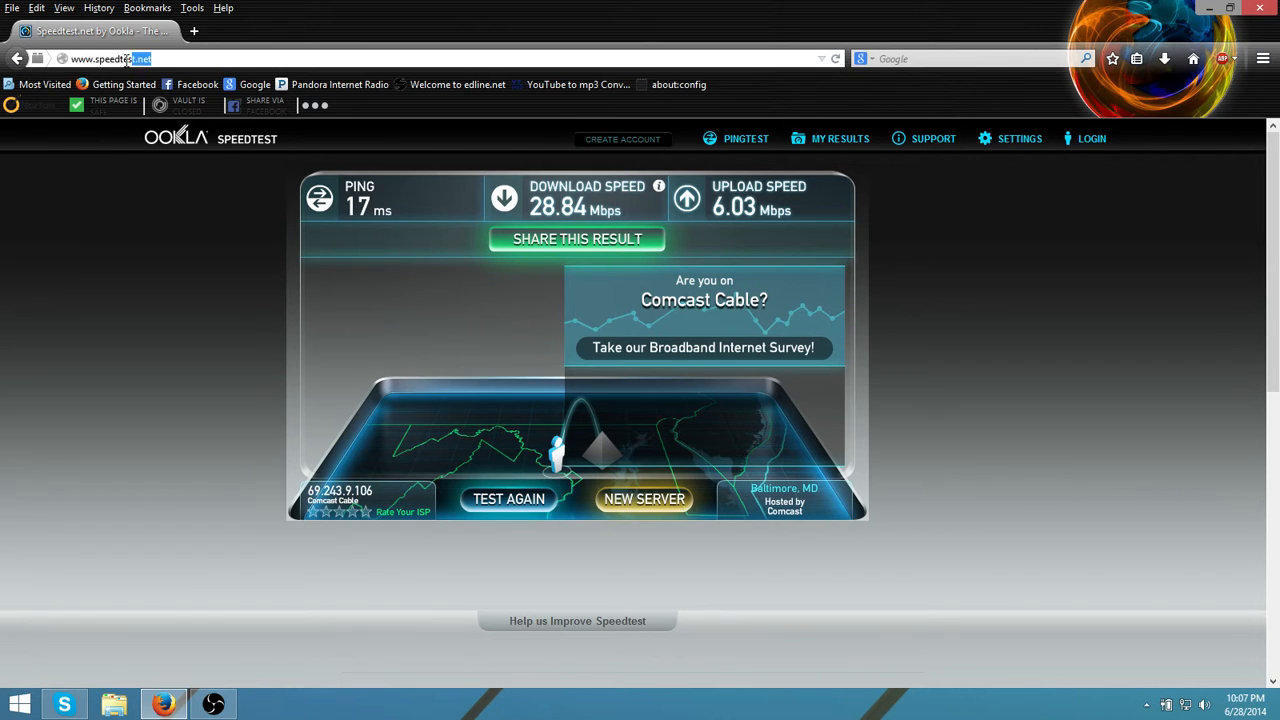
pyautogui.click(90, 209)
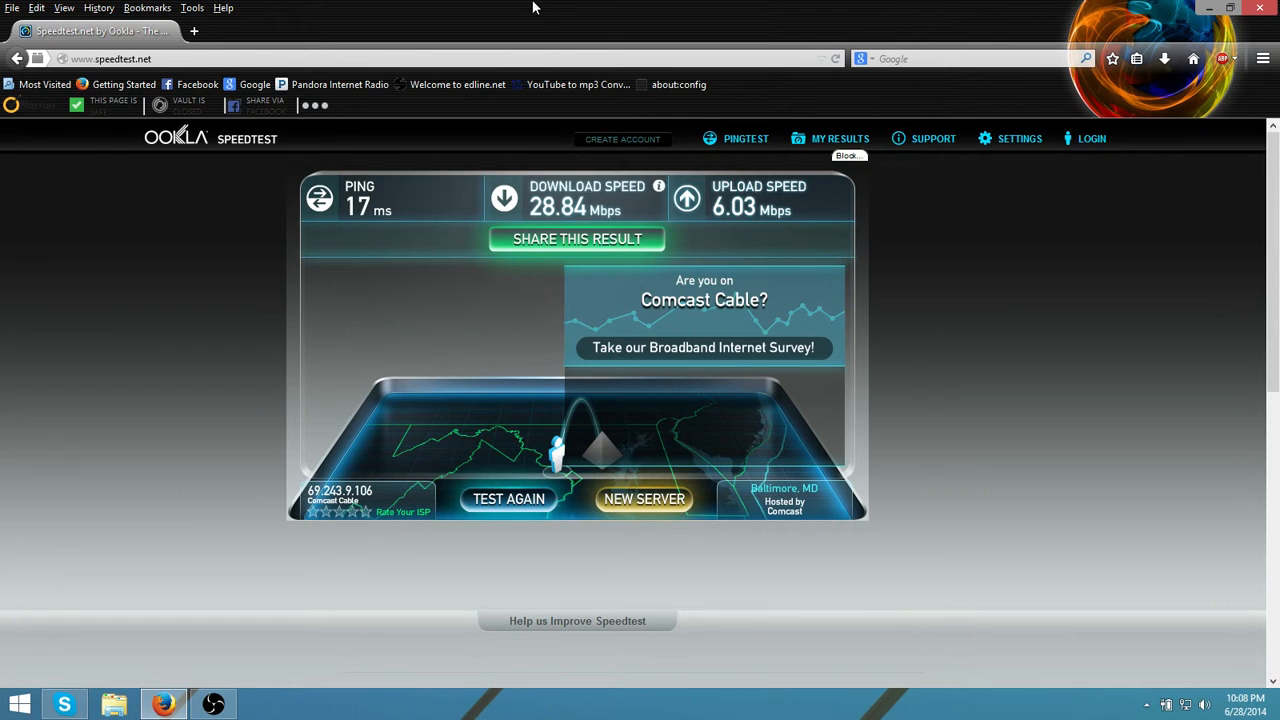
pyautogui.doubleClick(718, 36)
pyautogui.moveTo(718, 36); pyautogui.dragTo(1279, 125)
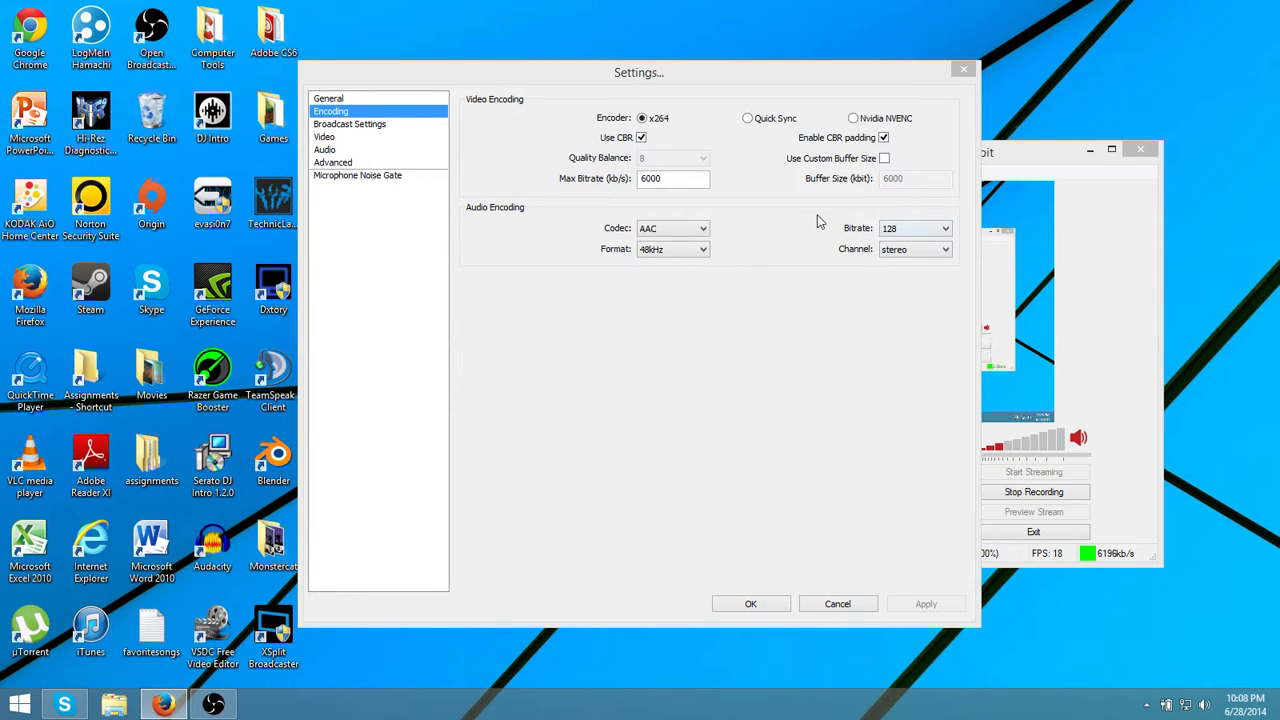
# Clear the maximum video bitrate, try other values and set it to 6000 kb/s
pyautogui.click(684, 181)
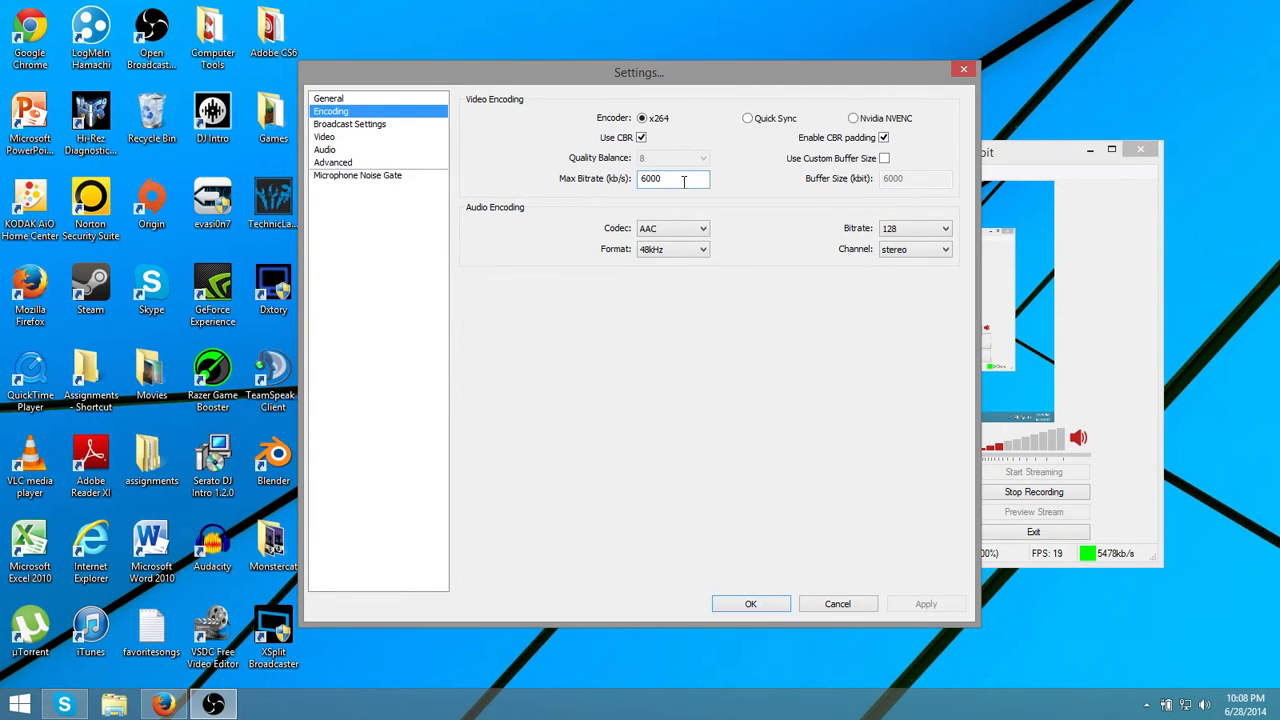
pyautogui.press('BackSpace')
pyautogui.press('BackSpace')
pyautogui.press('BackSpace')
pyautogui.press('BackSpace')
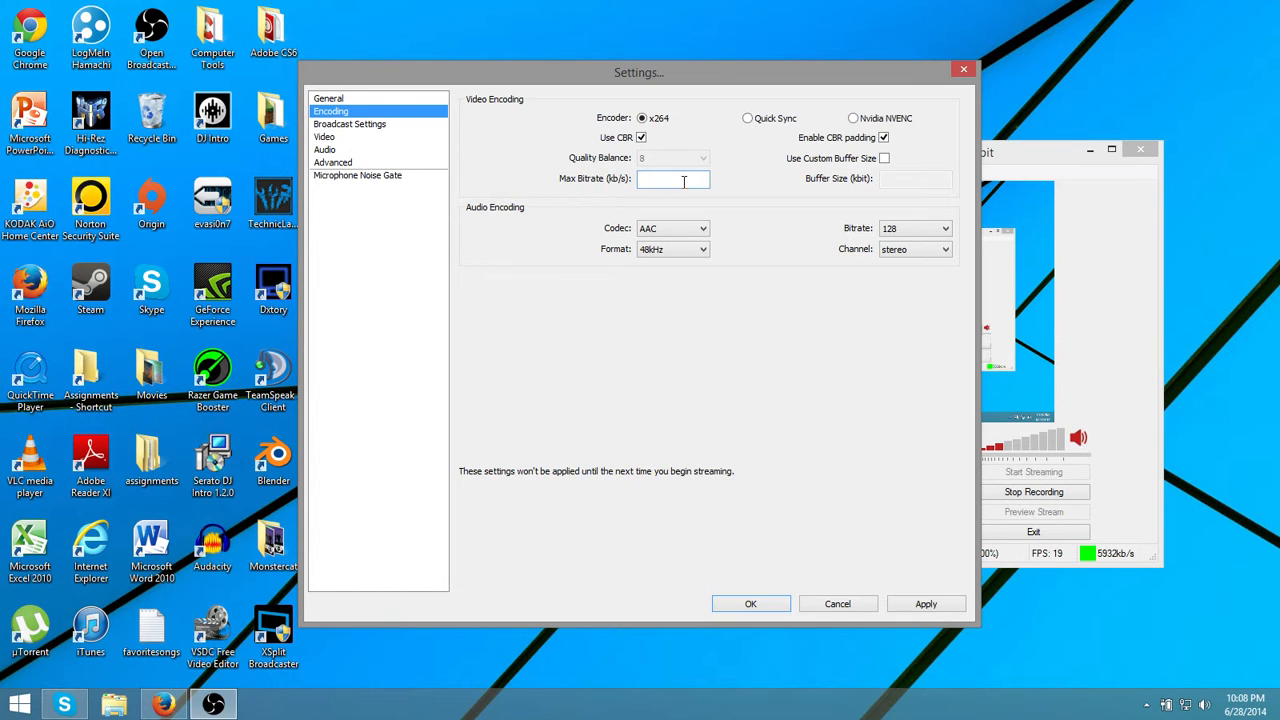
pyautogui.write('300')
pyautogui.press('BackSpace')
pyautogui.write('5')
pyautogui.write('00')
pyautogui.write('6000')
# Set the audio encoding to AAC with a bitrate of 96 and a stereo channel, and save the changes while switching to the broadcast settings
pyautogui.click(666, 233)
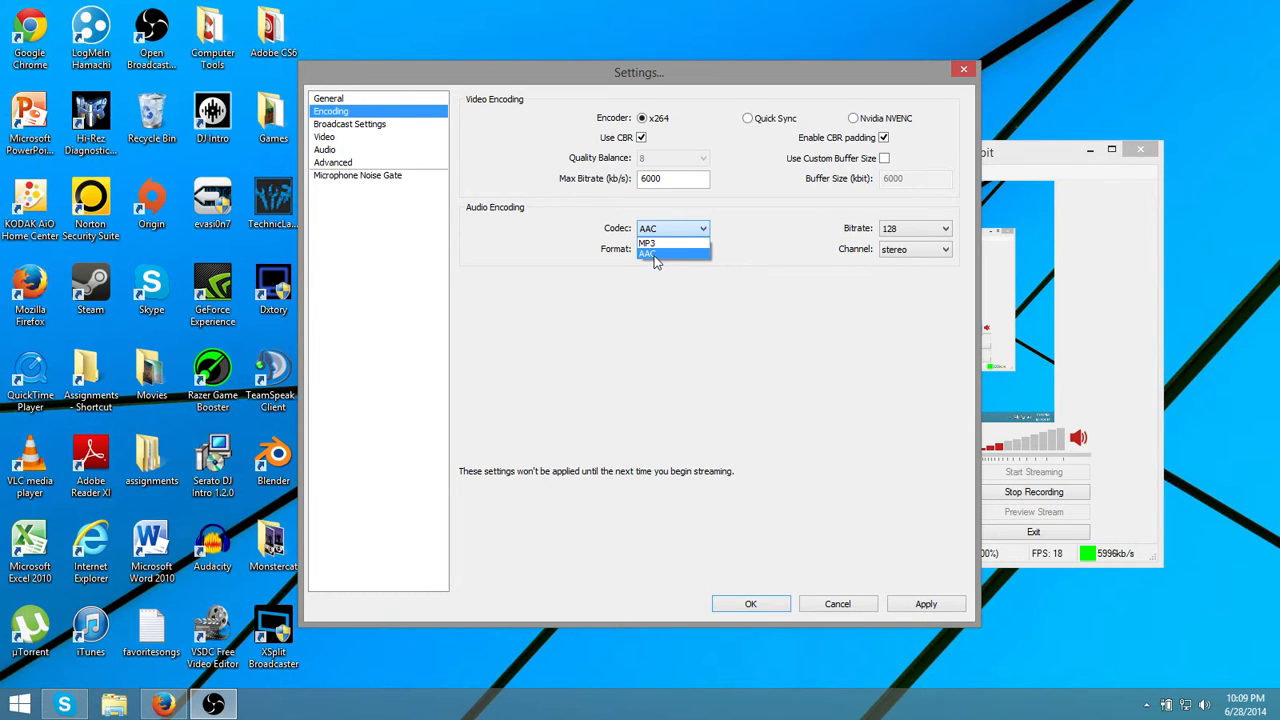
pyautogui.click(728, 233)
pyautogui.click(908, 232)
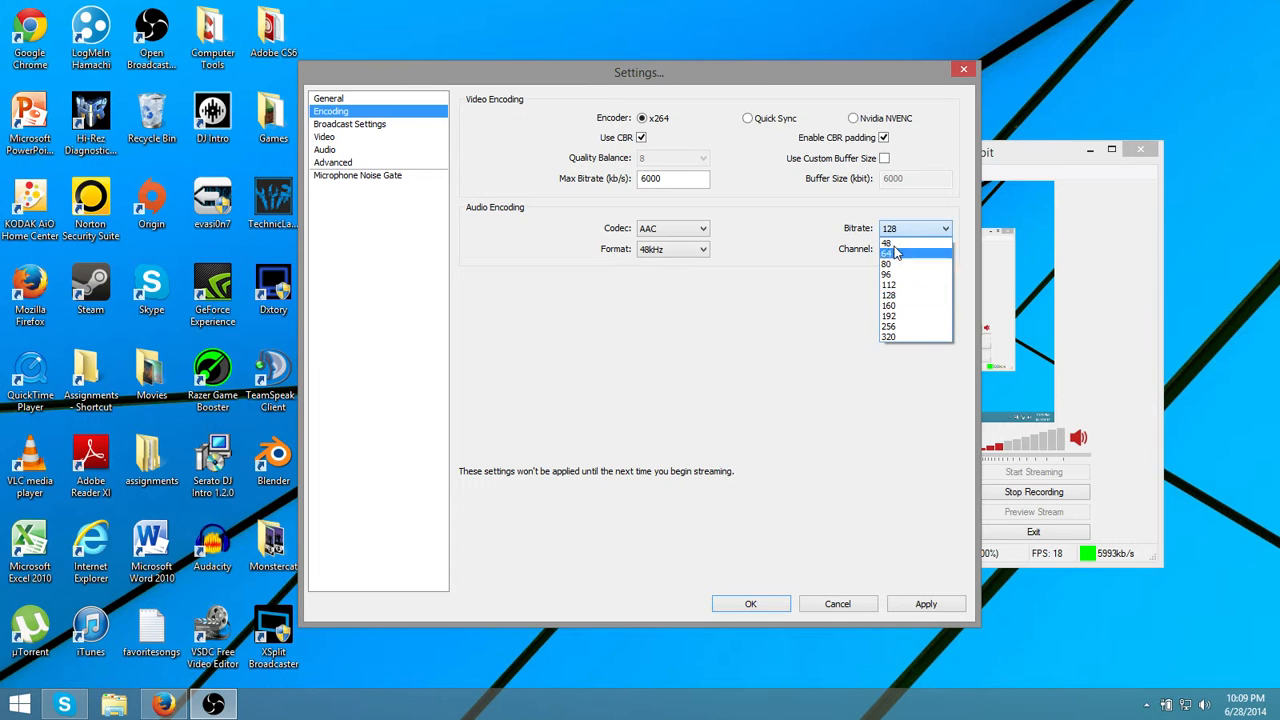
pyautogui.click(818, 303)
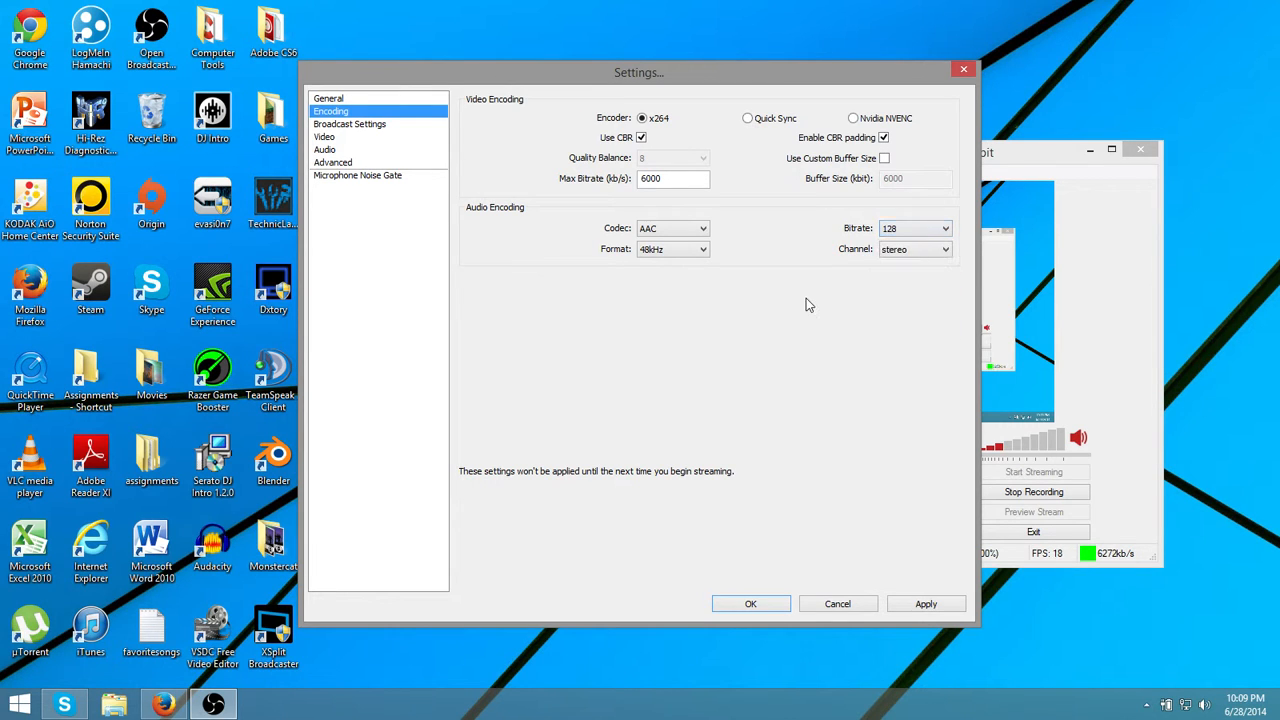
pyautogui.click(908, 238)
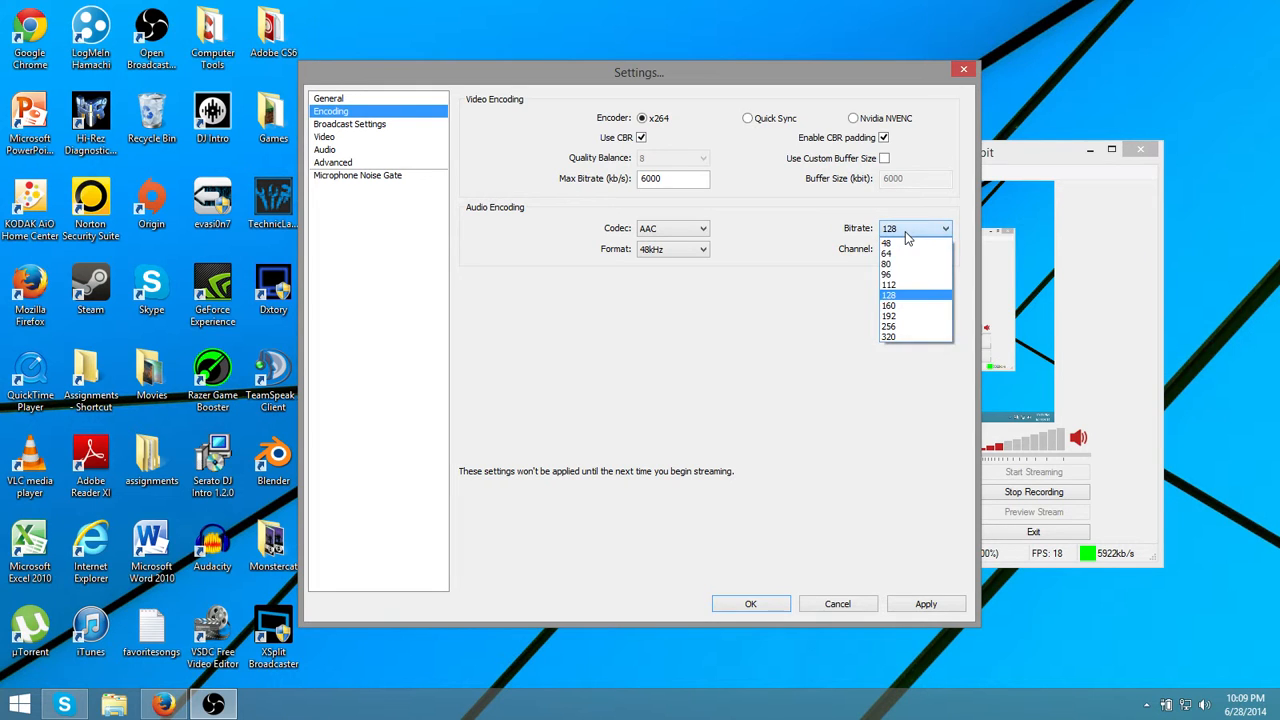
pyautogui.click(906, 232)
pyautogui.click(902, 252)
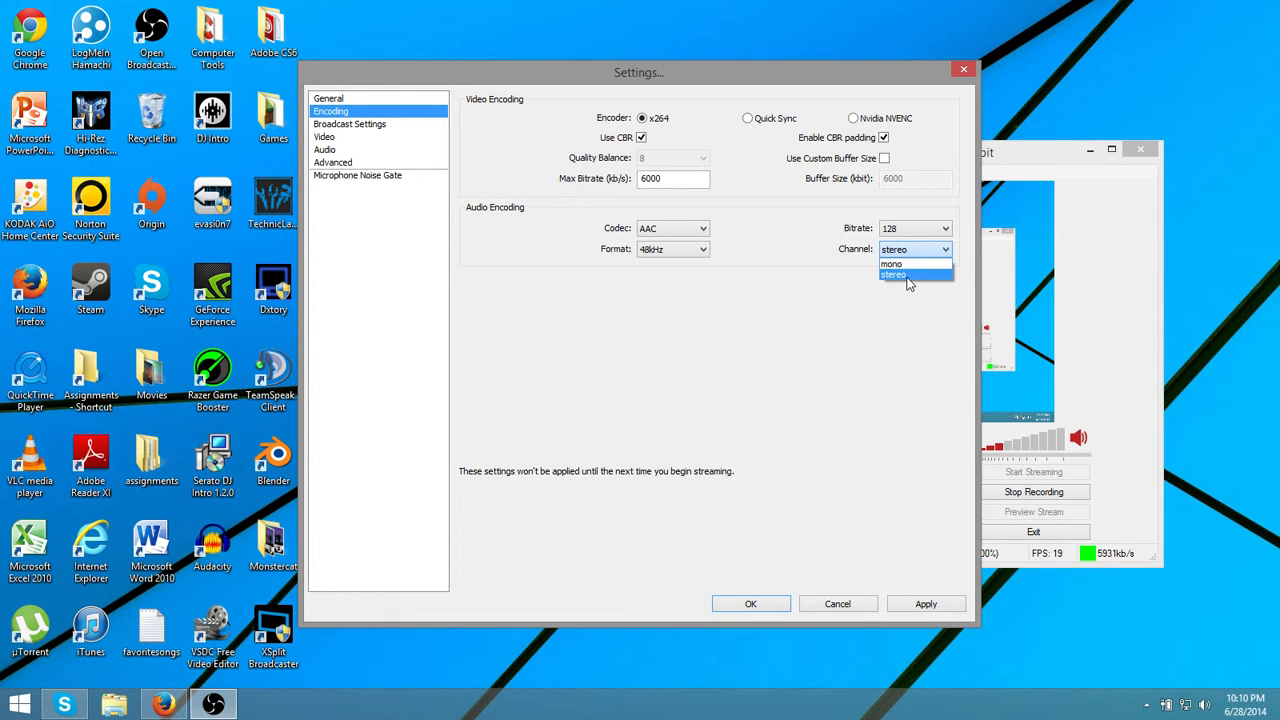
pyautogui.click(896, 274)
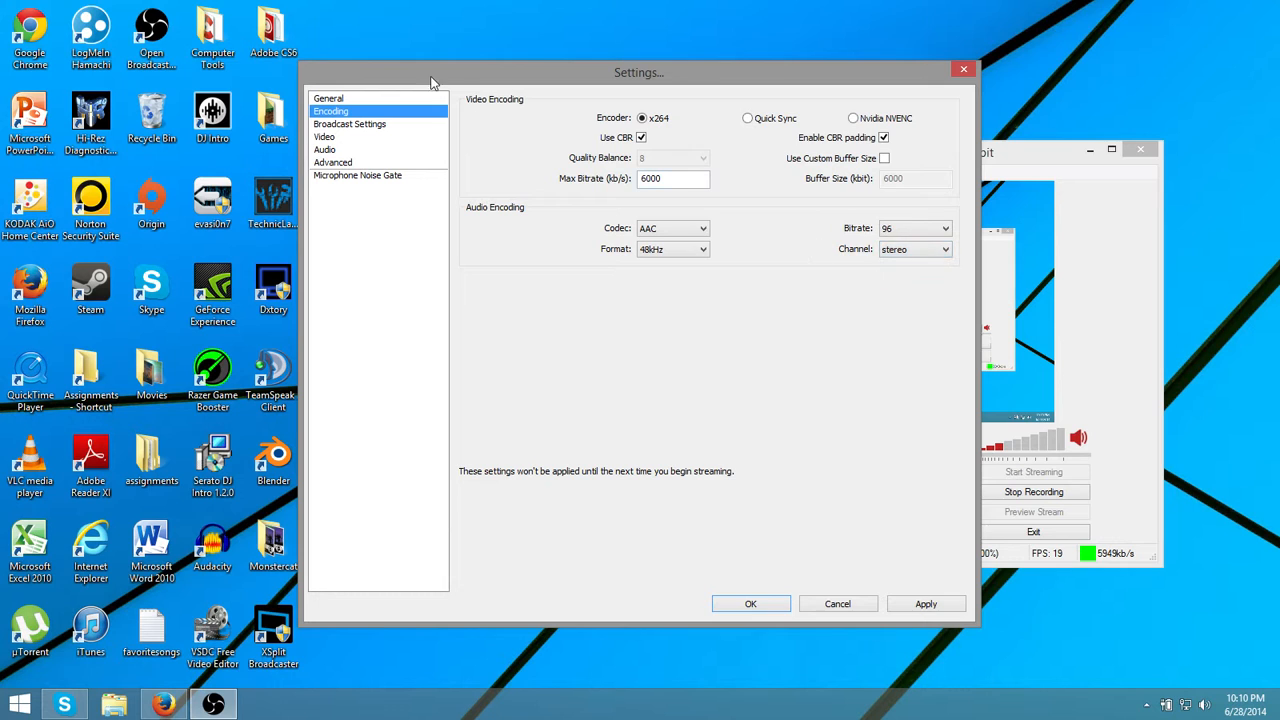
pyautogui.click(376, 124)
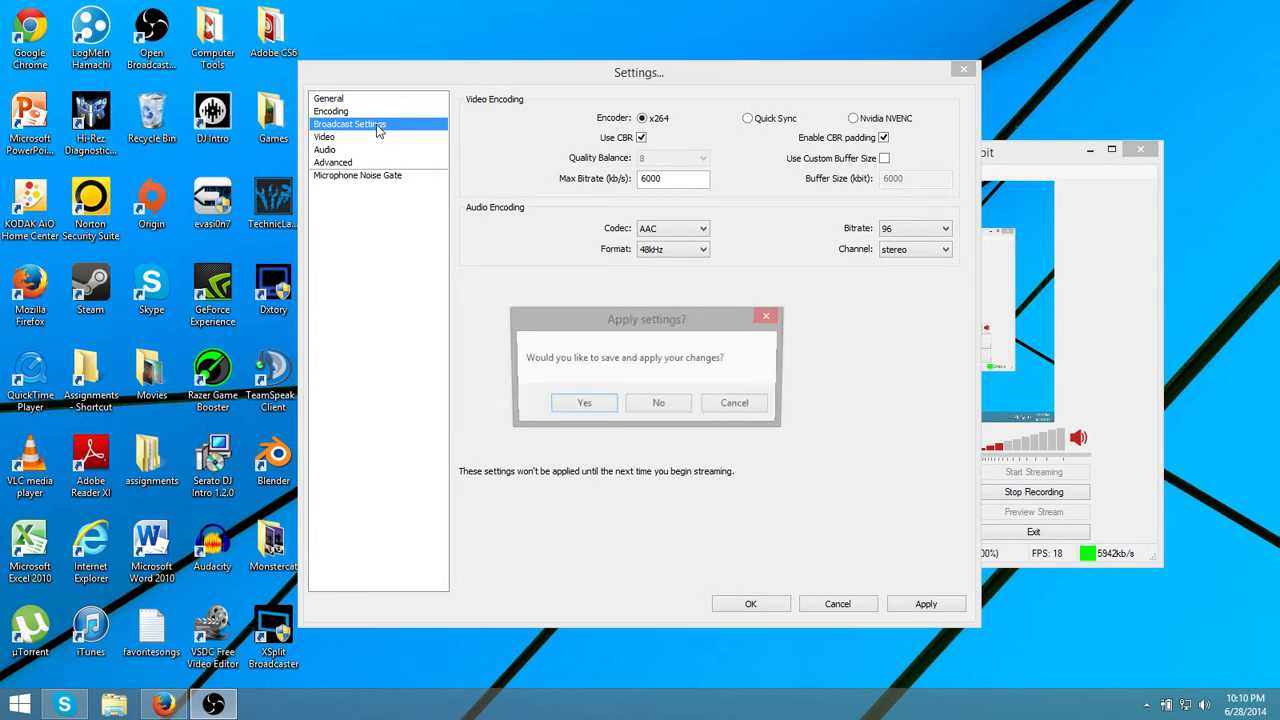
pyautogui.click(588, 405)
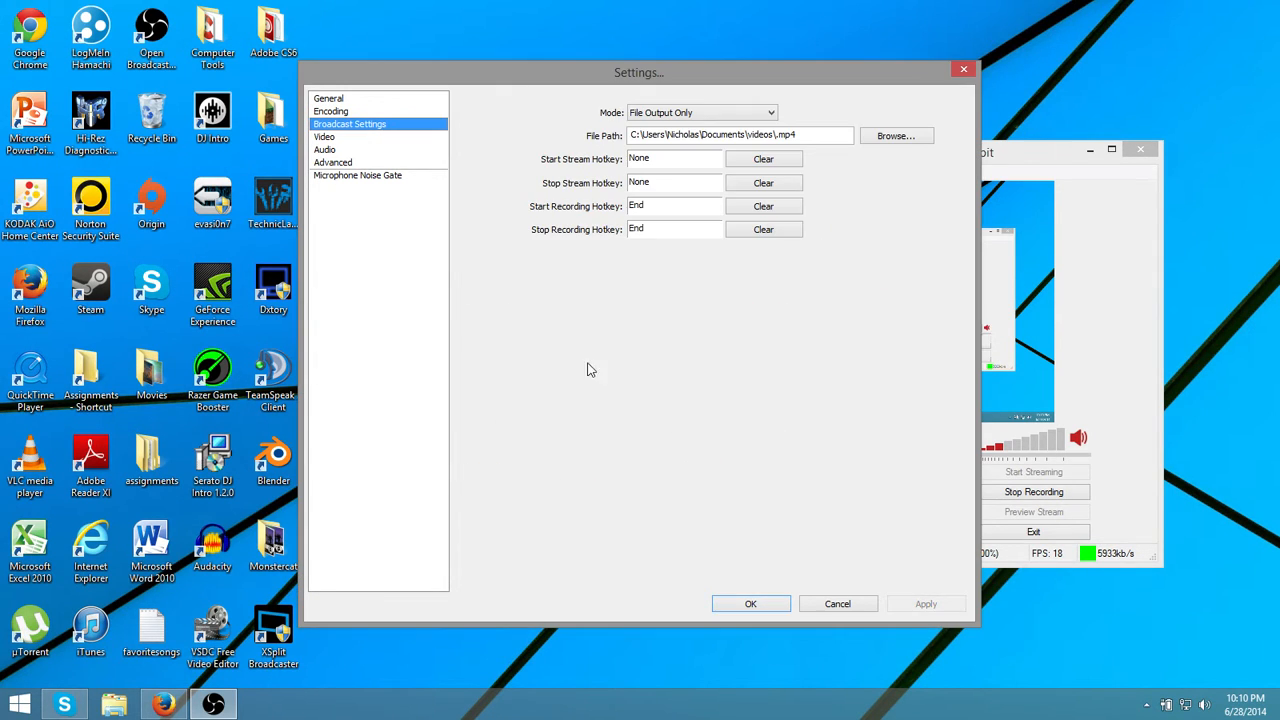
# Set the broadcast mode to Live Stream, keep Twitch / Justin.tv with the US East: Ashburn, VA server, and activate the stream key field
pyautogui.click(688, 114)
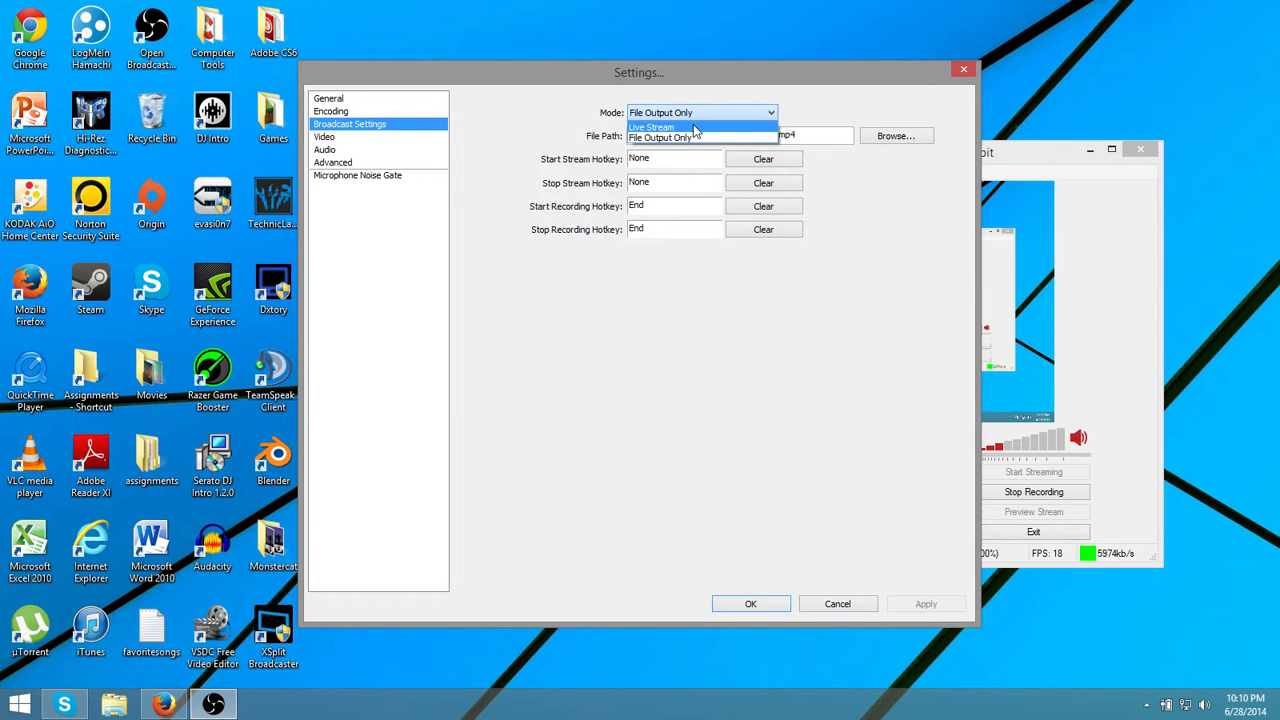
pyautogui.click(697, 128)
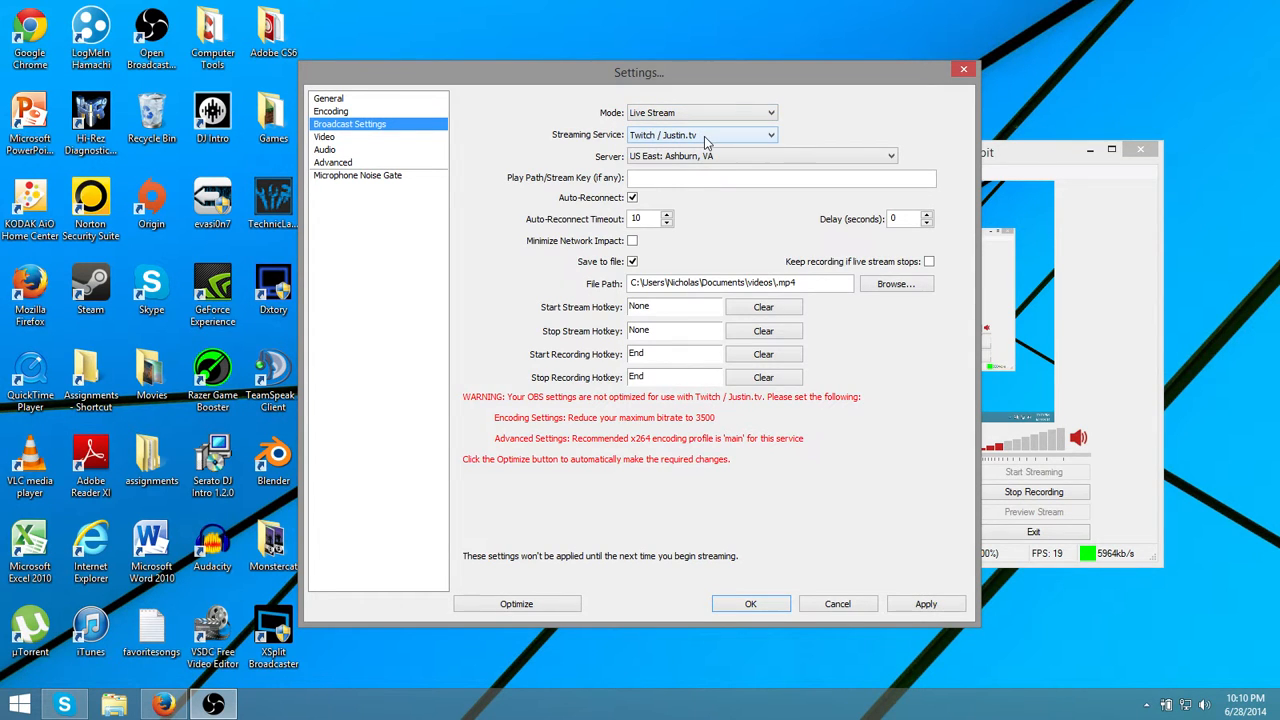
pyautogui.click(705, 140)
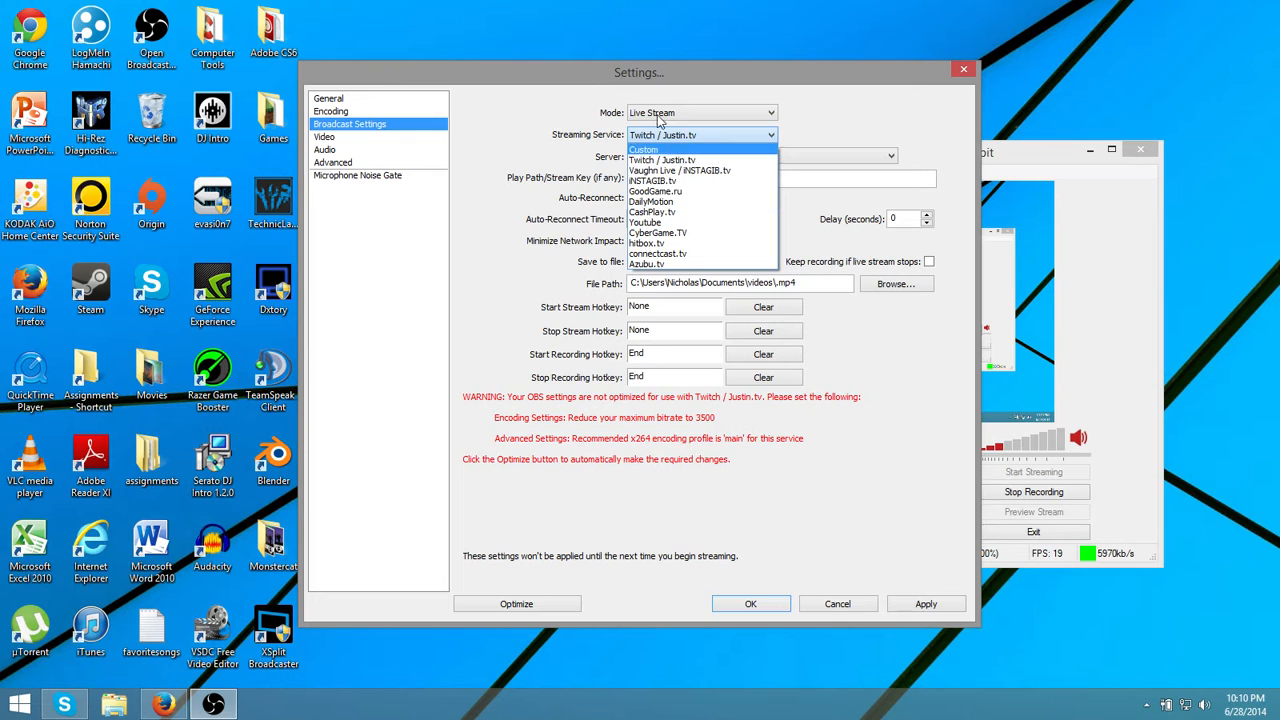
pyautogui.click(670, 140)
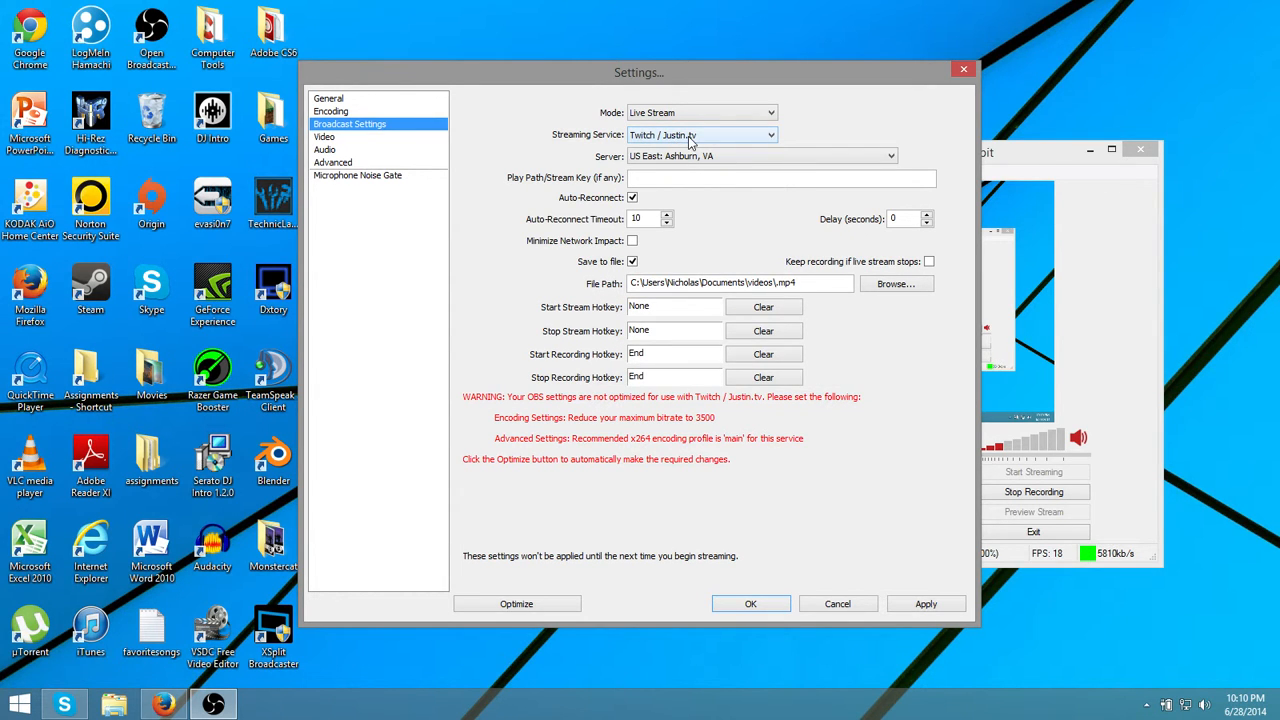
pyautogui.click(694, 157)
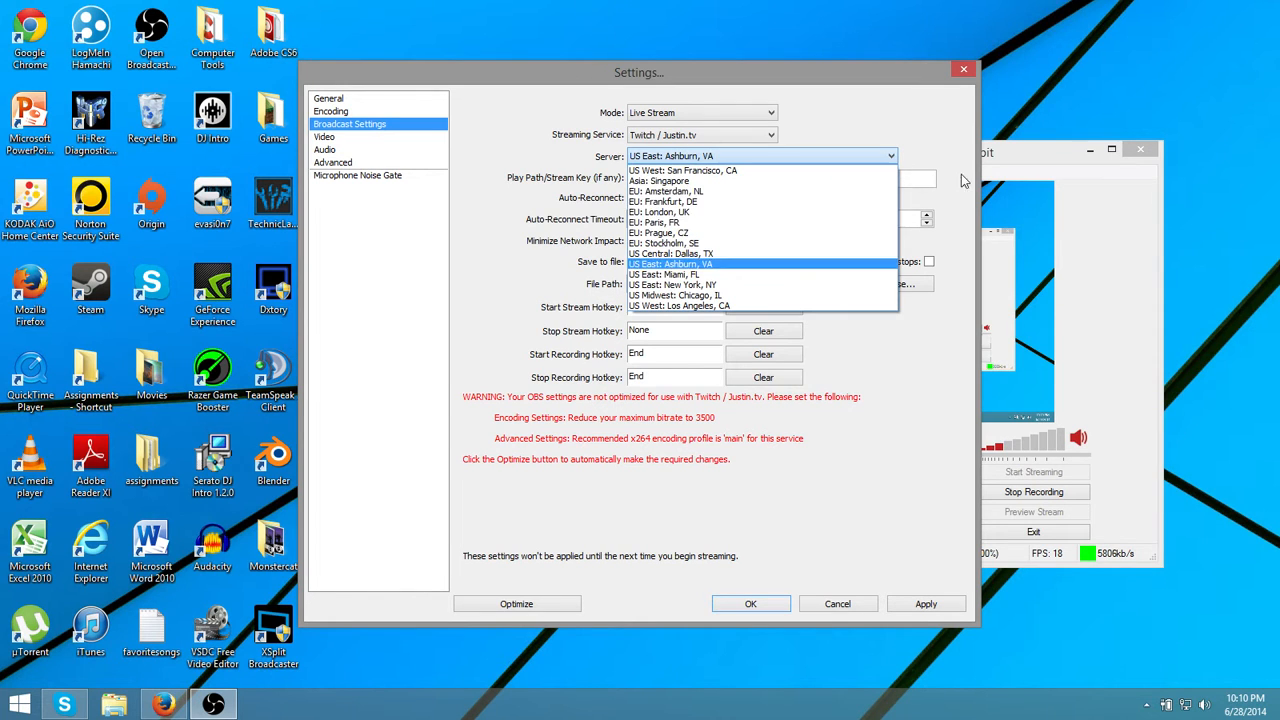
pyautogui.click(704, 158)
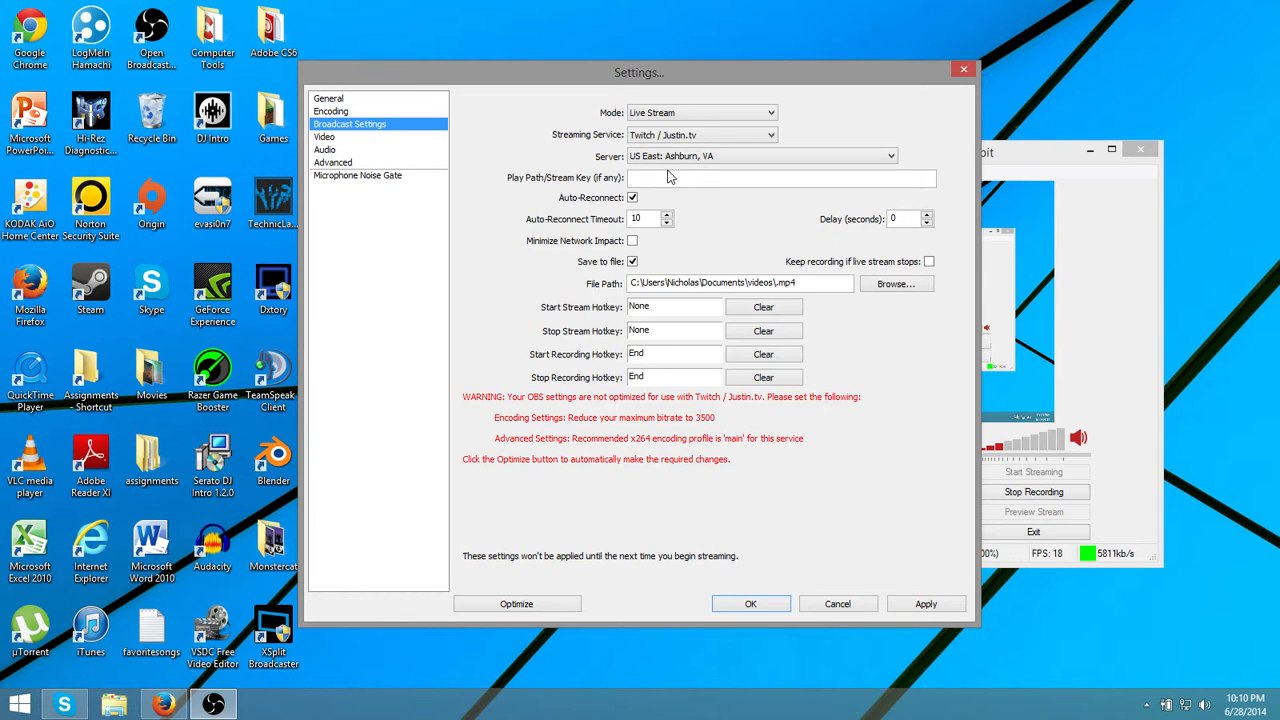
pyautogui.click(656, 180)
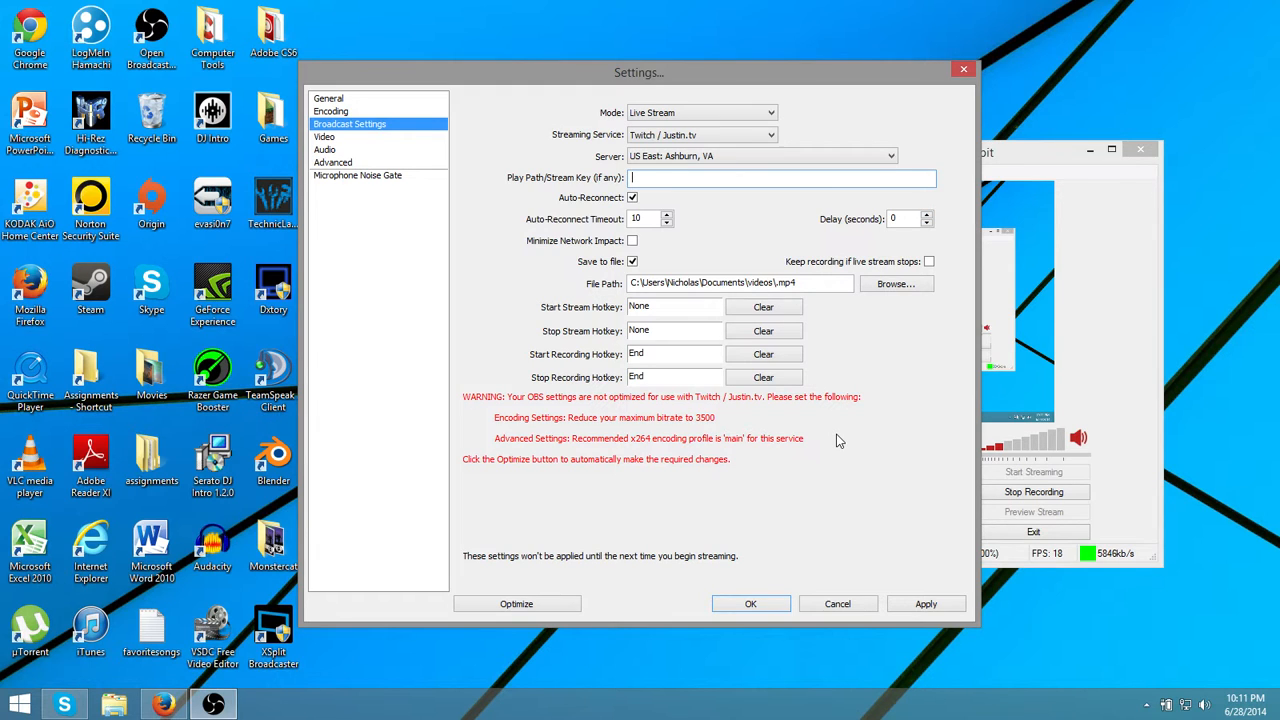
# Set the stream delay to 3 seconds and switch the broadcast mode to File Output Only
pyautogui.click(927, 221)
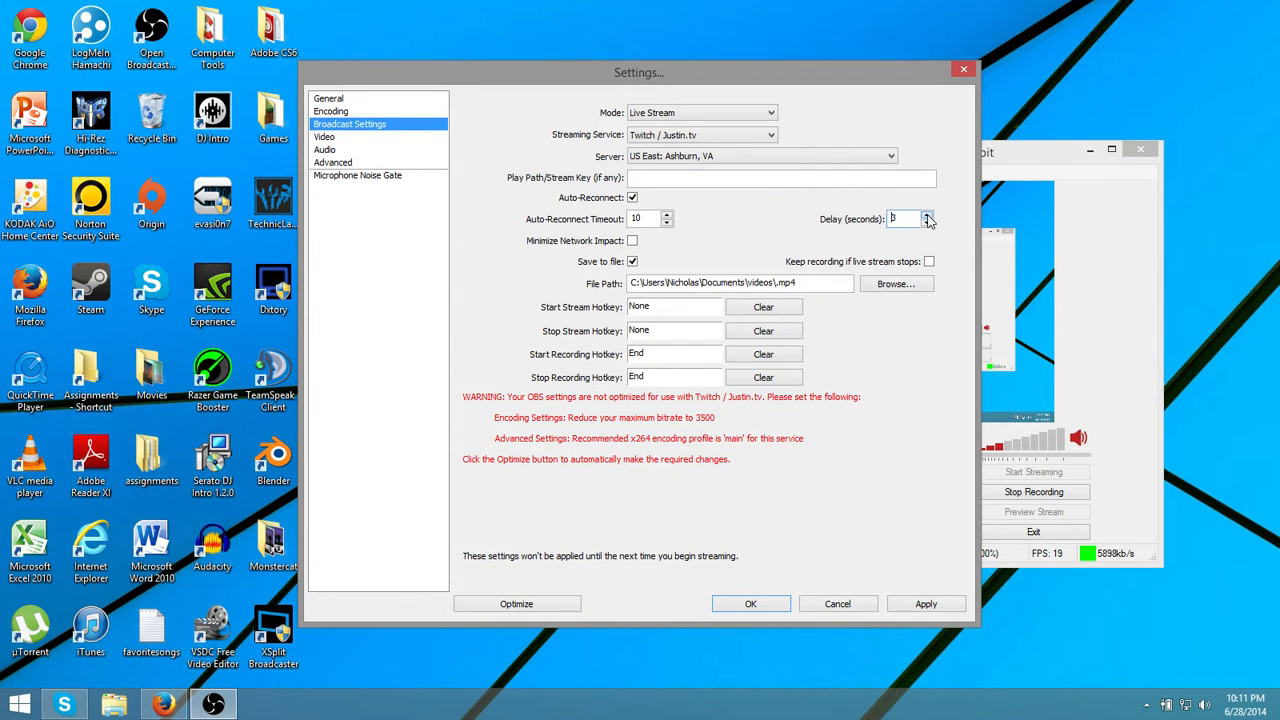
pyautogui.write('3')
pyautogui.click(688, 113)
pyautogui.click(676, 134)
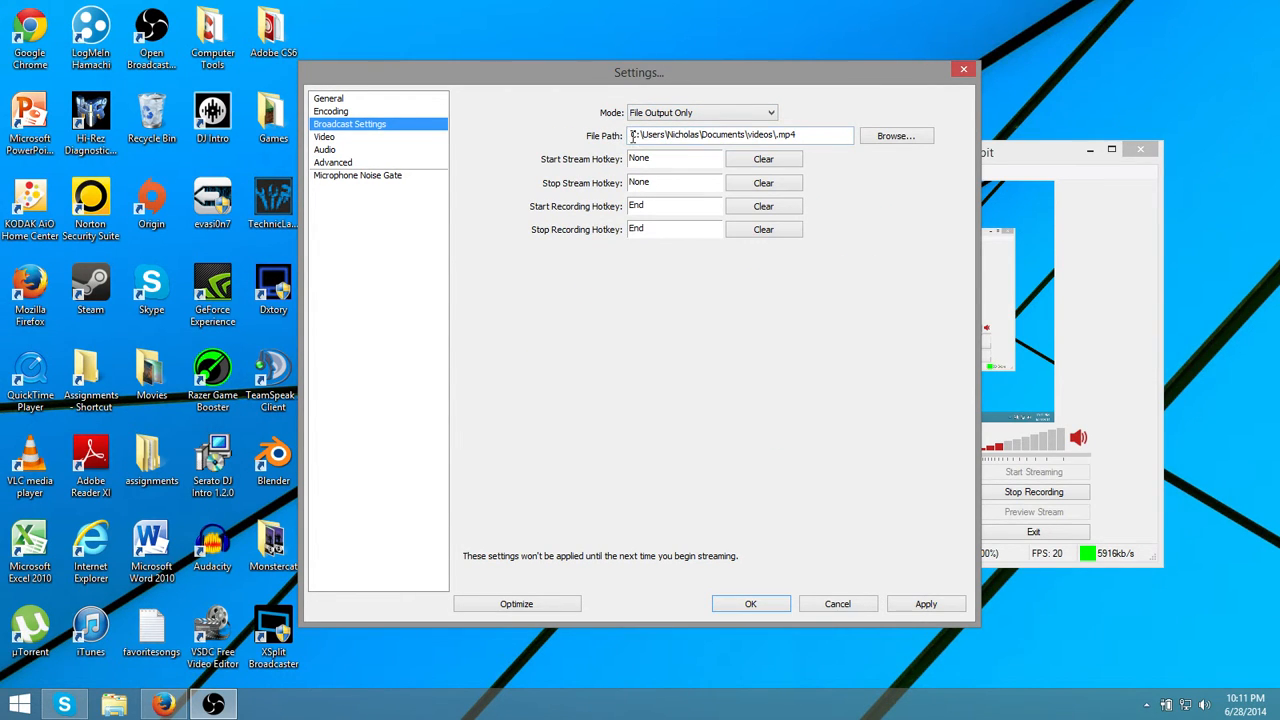
# Check the recording's save location without changing it, and save the broadcast changes while switching to the video settings
pyautogui.click(869, 137)
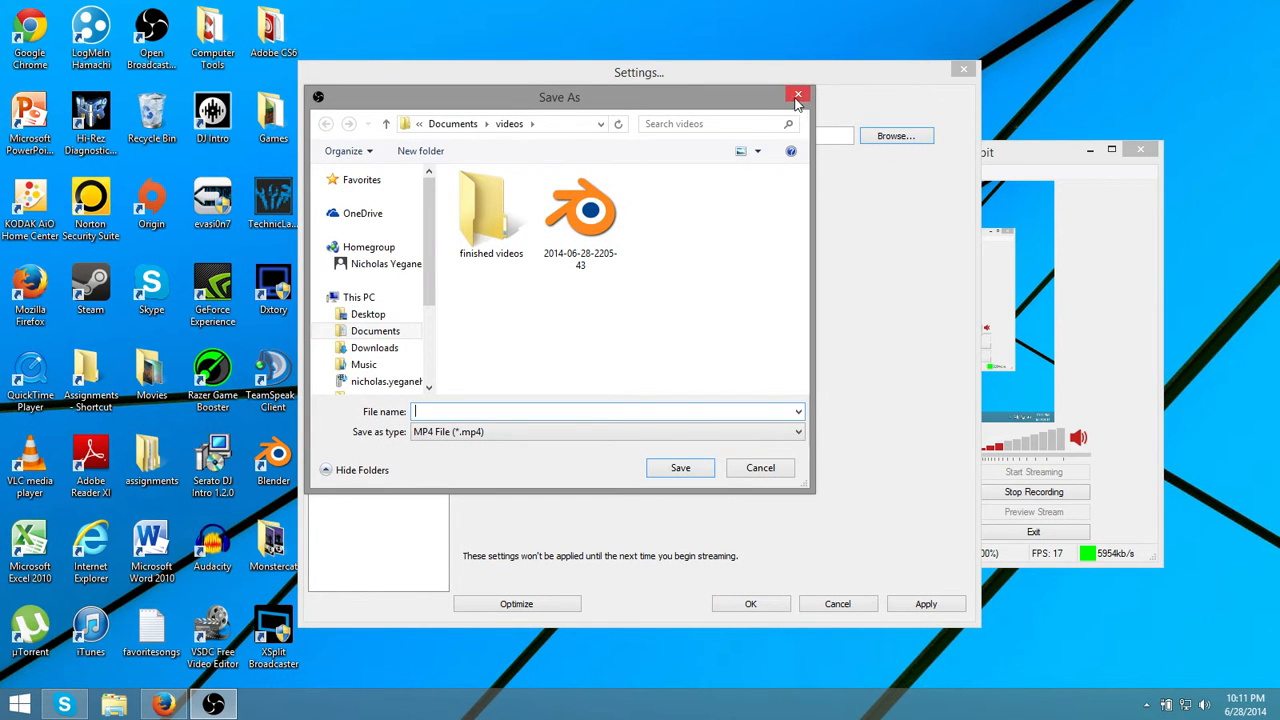
pyautogui.click(799, 97)
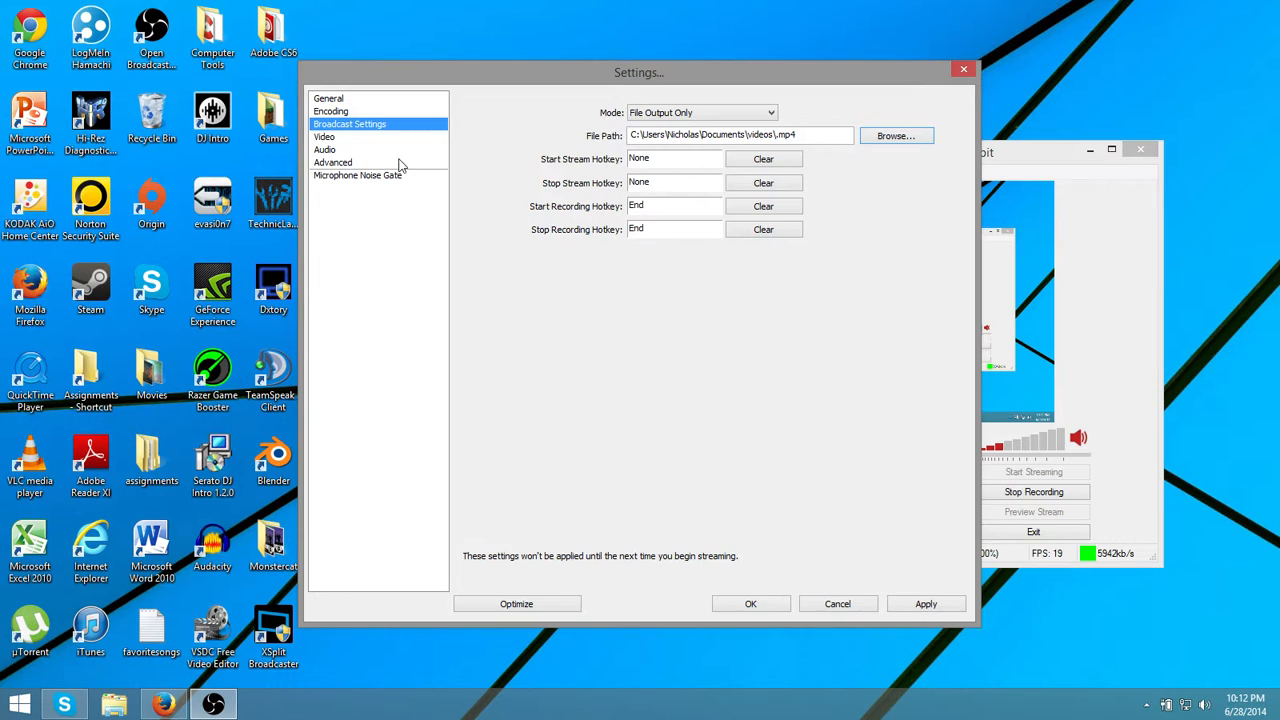
pyautogui.click(344, 140)
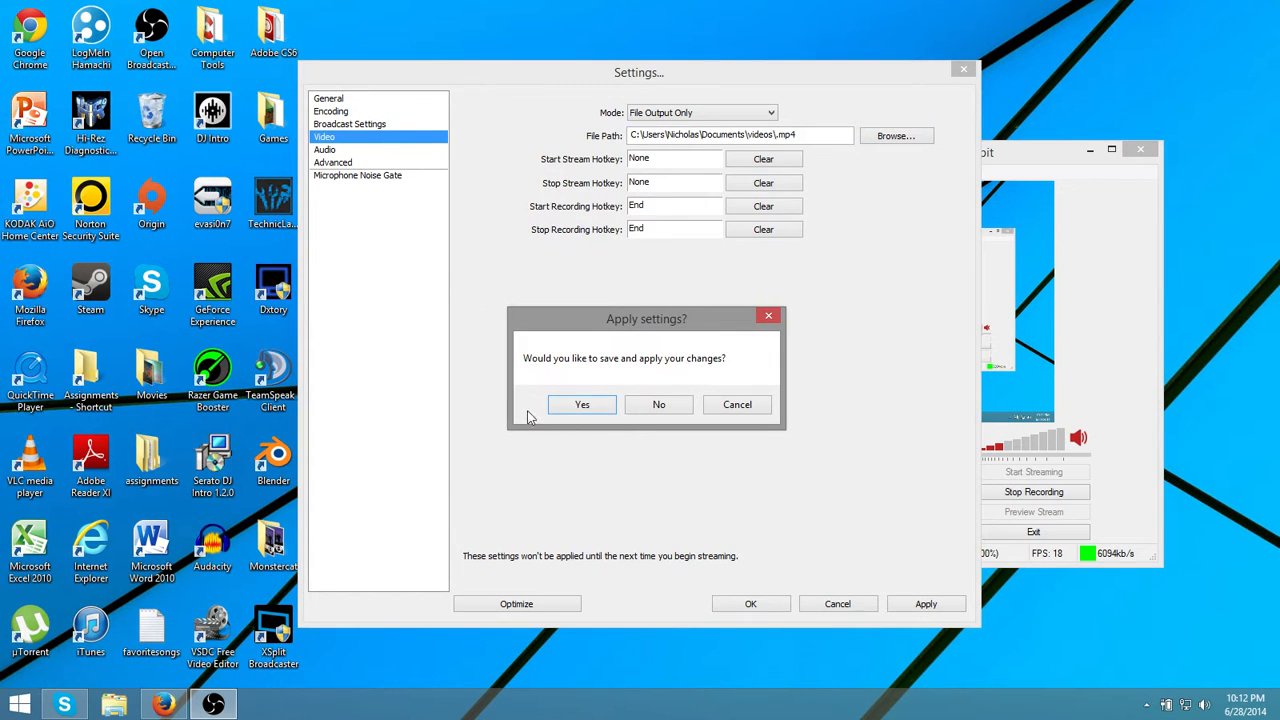
pyautogui.click(568, 412)
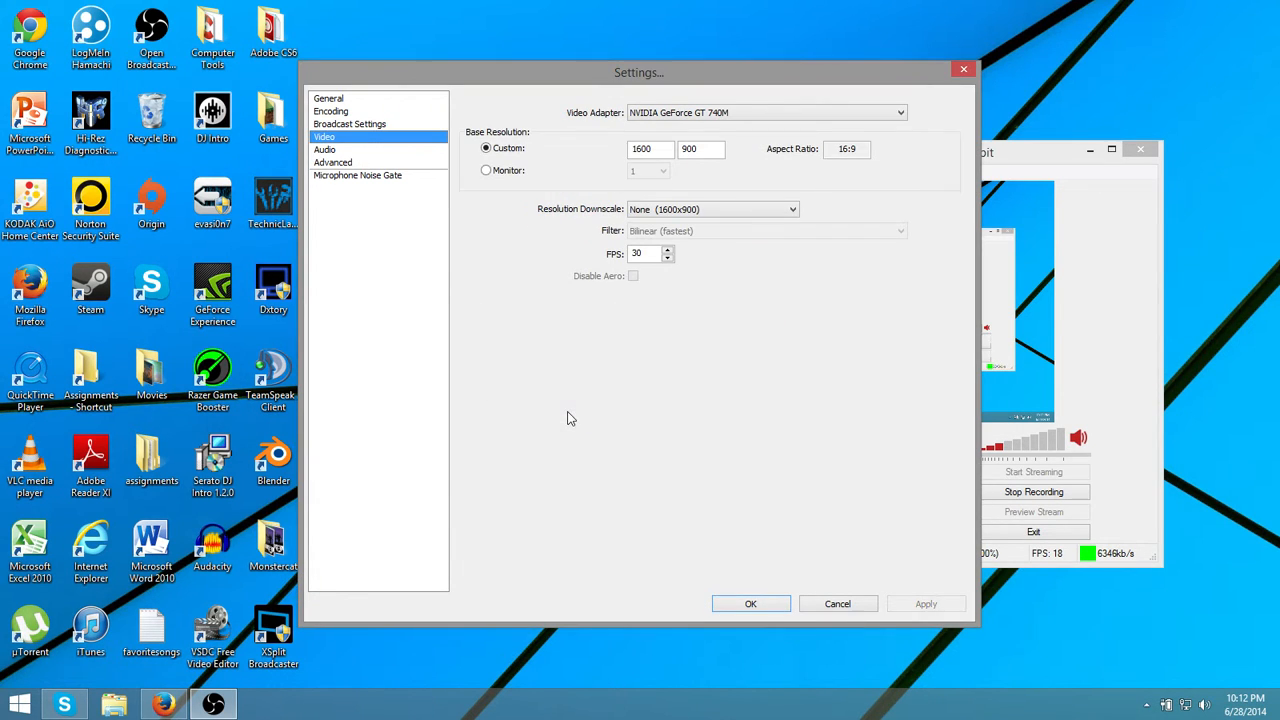
# Check the video adapter choices, try Monitor 1 as the base resolution and return it to Custom
pyautogui.click(694, 116)
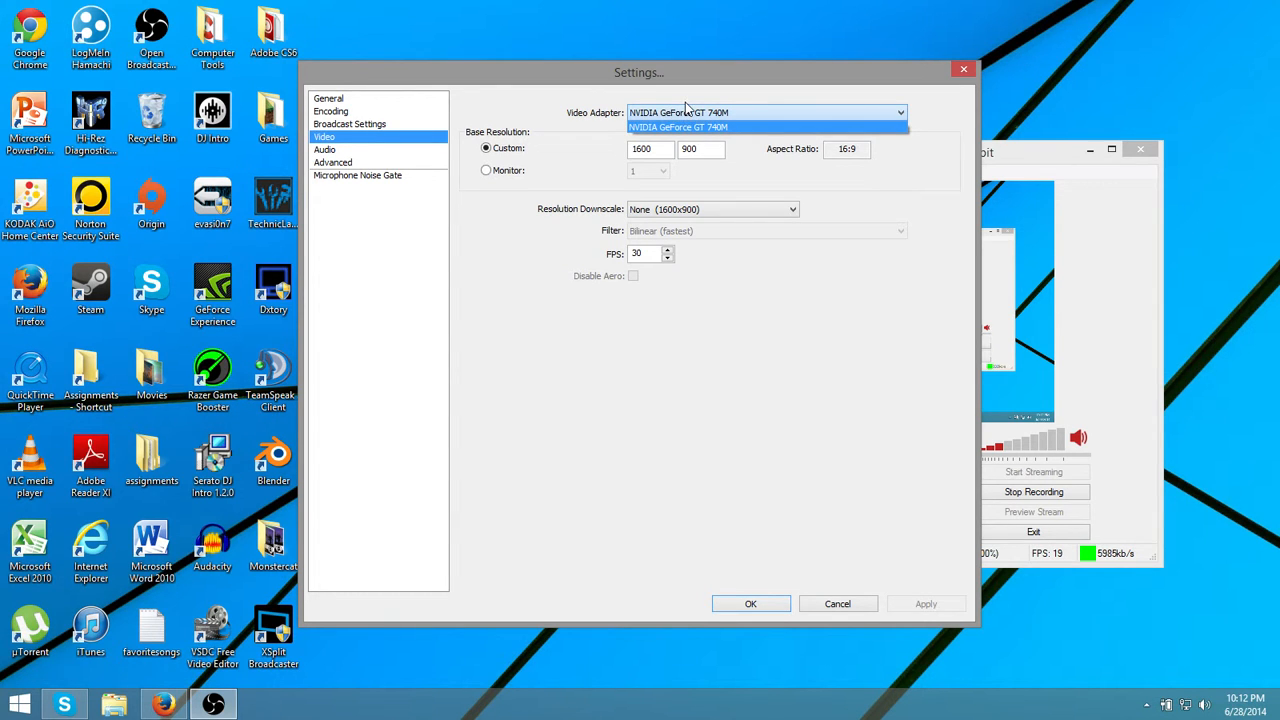
pyautogui.click(690, 116)
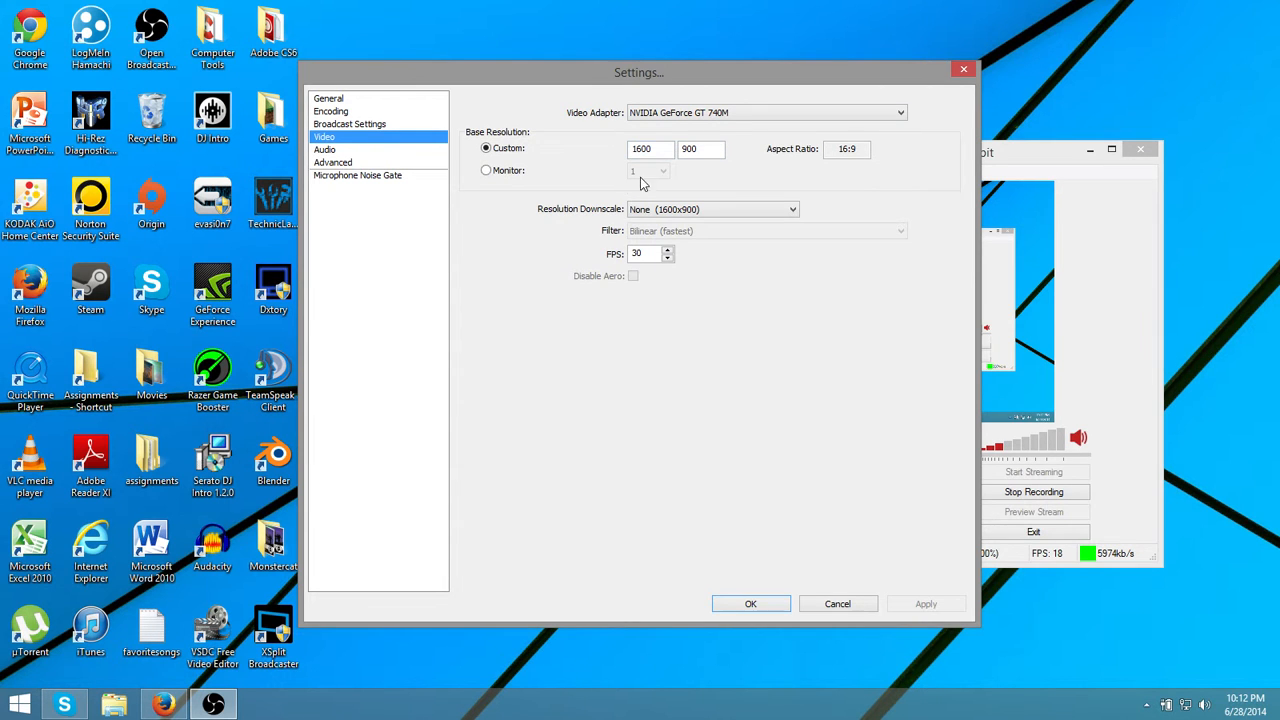
pyautogui.click(500, 172)
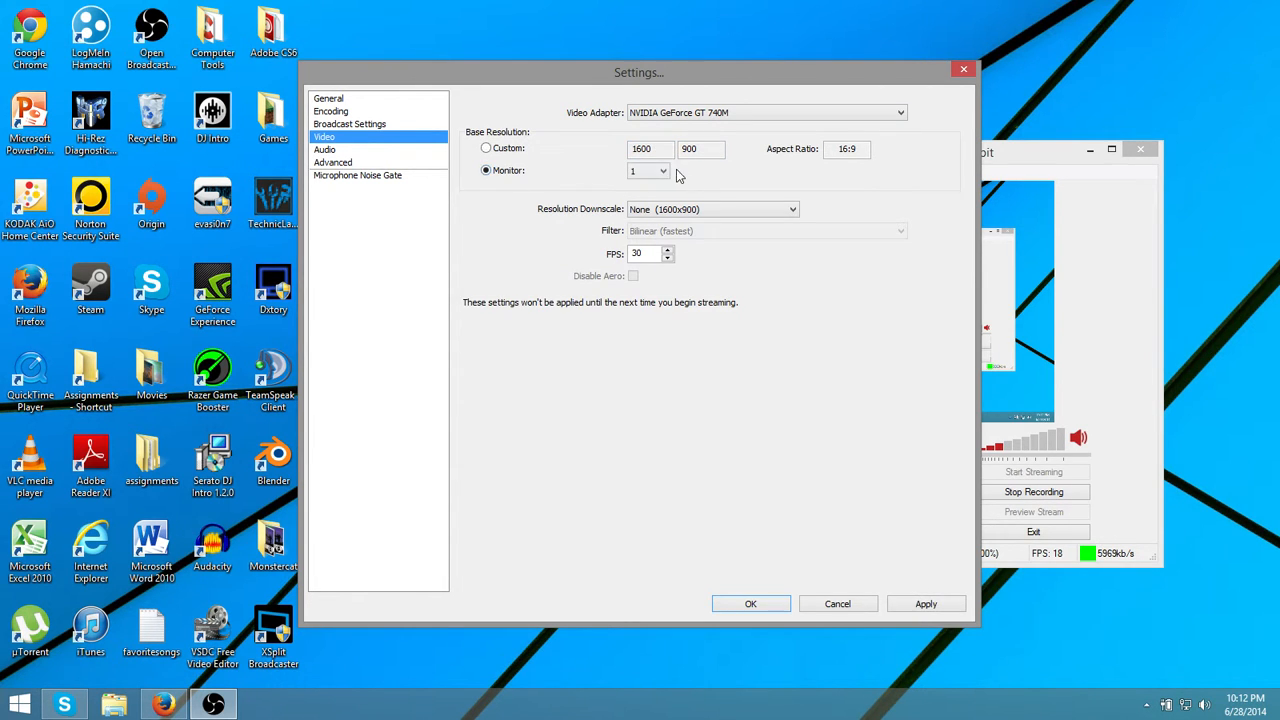
pyautogui.click(650, 171)
pyautogui.click(640, 186)
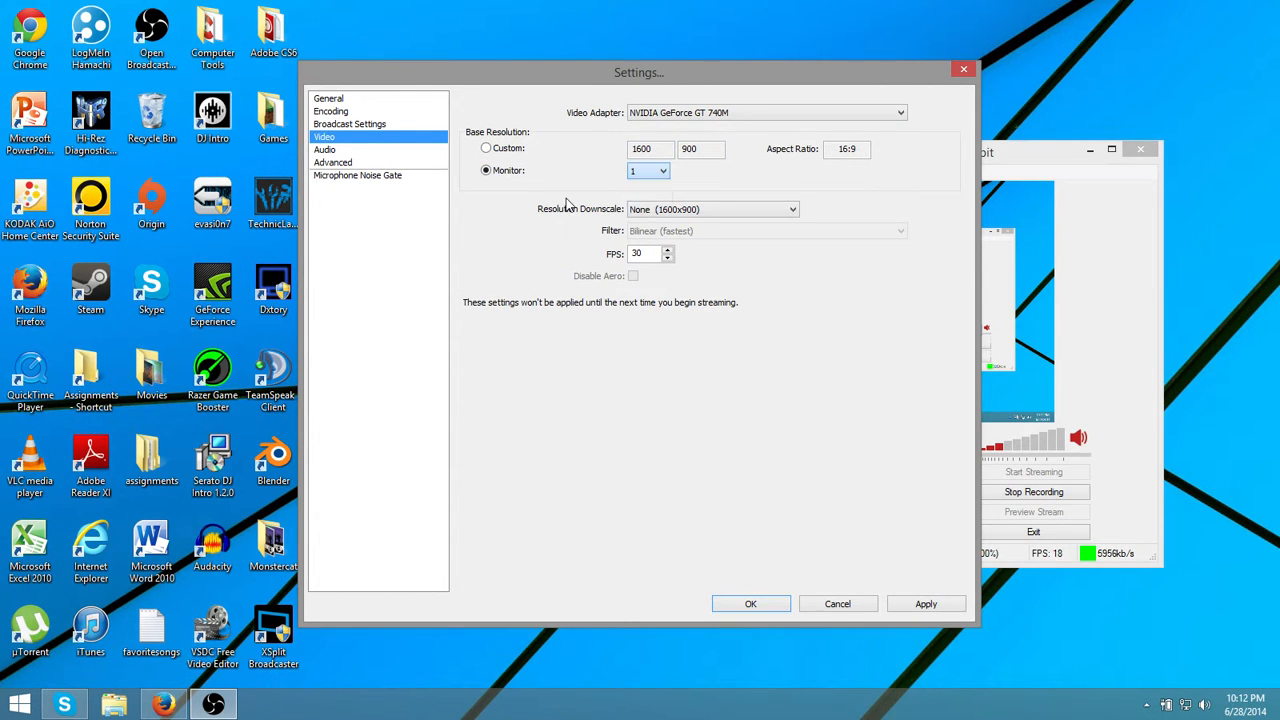
pyautogui.click(489, 151)
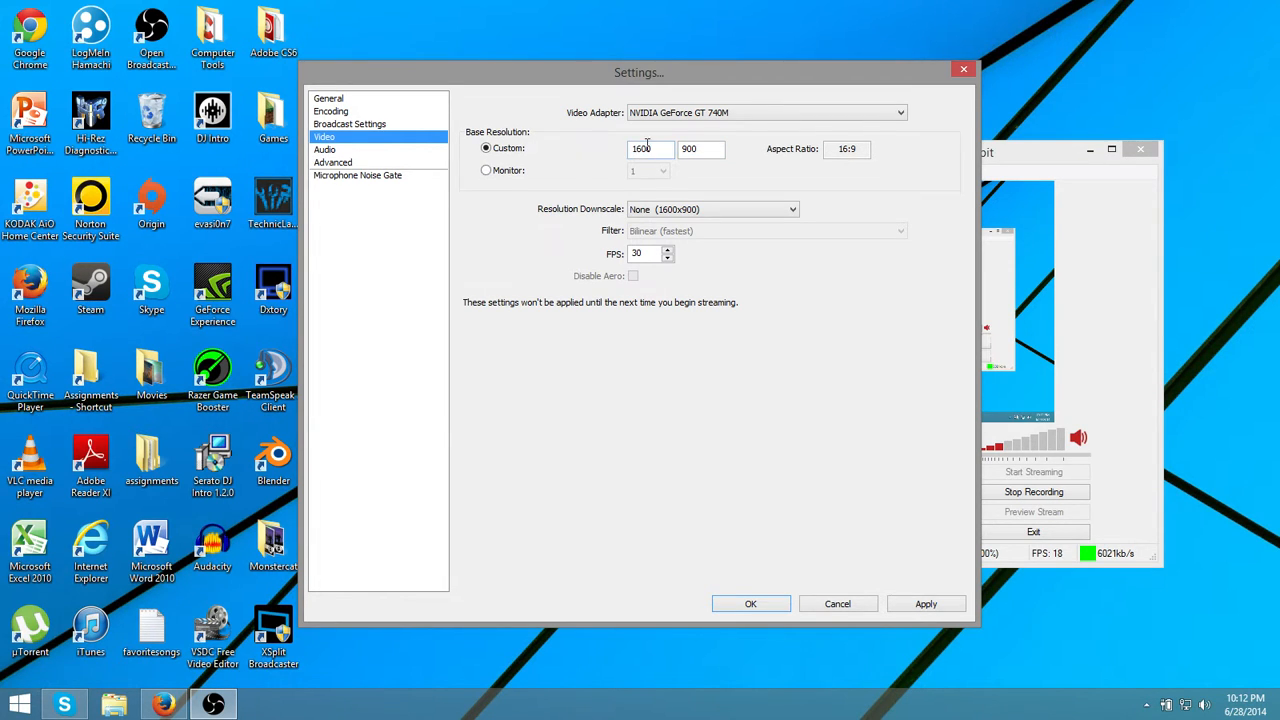
# Look up the main display's resolution in the Windows Screen Resolution window and return to the video settings
pyautogui.moveTo(640, 78); pyautogui.dragTo(958, 92)
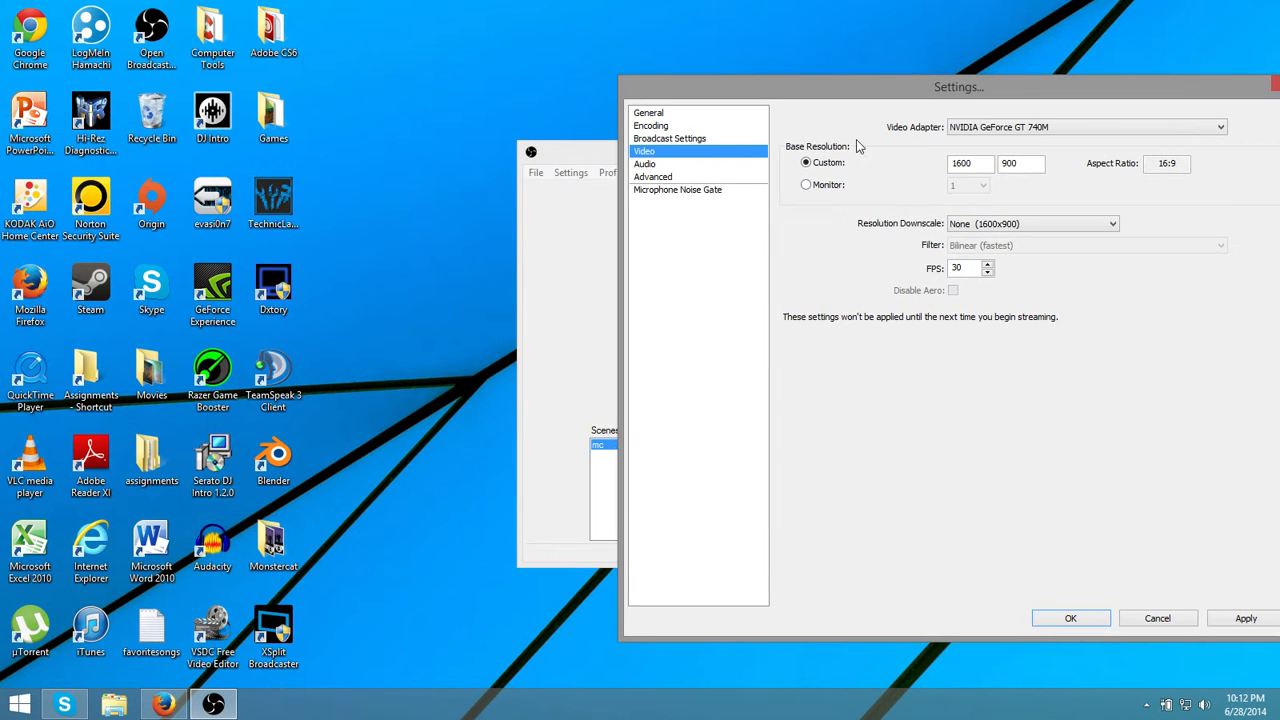
pyautogui.rightClick(421, 237)
pyautogui.click(391, 160)
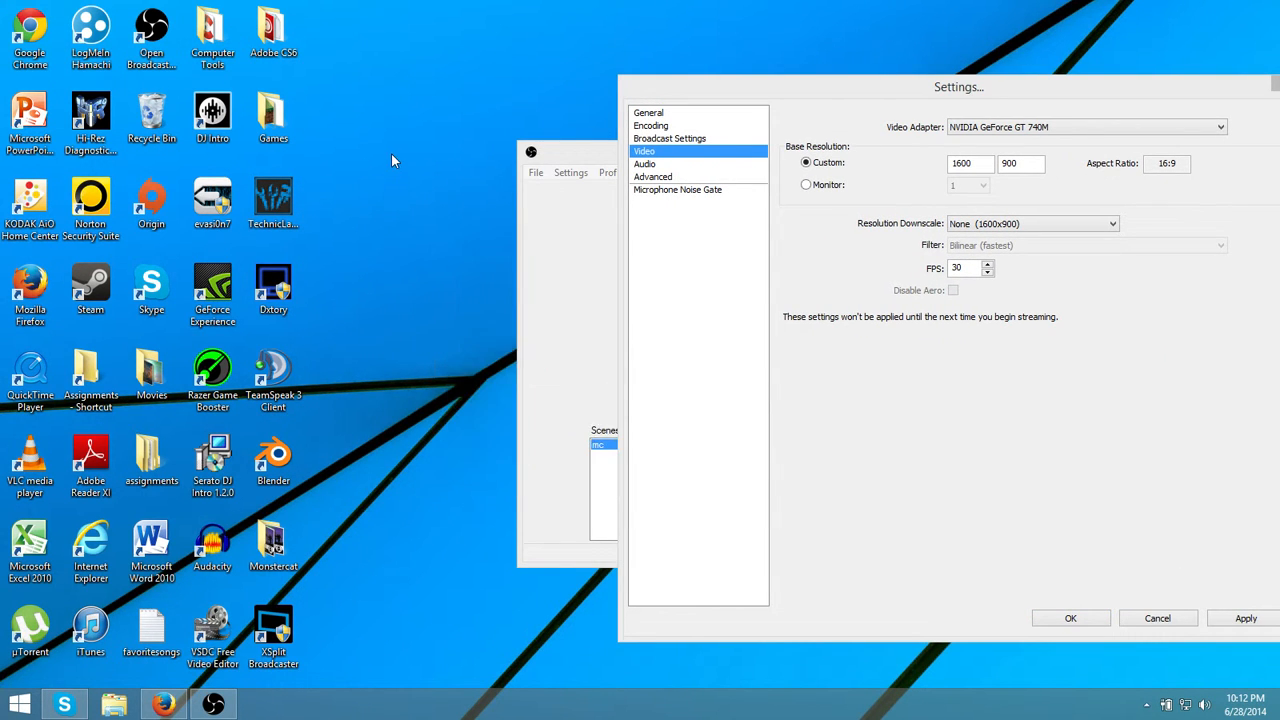
pyautogui.rightClick(403, 286)
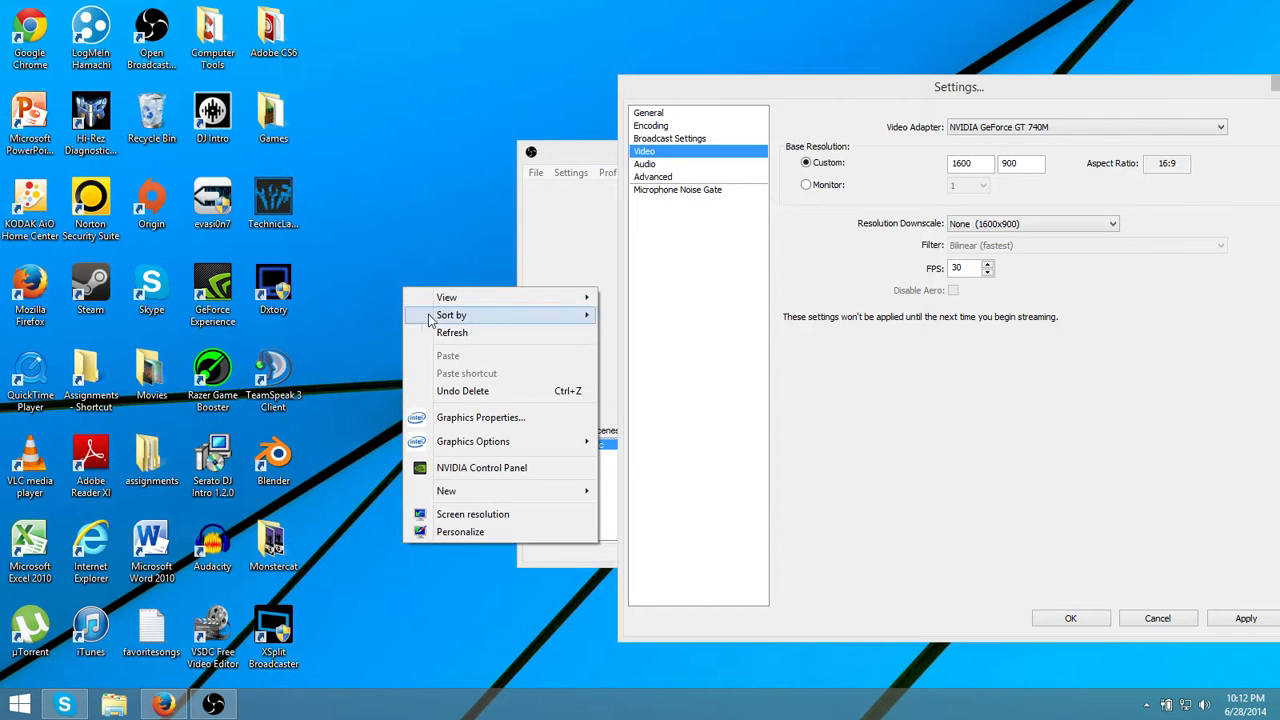
pyautogui.click(484, 516)
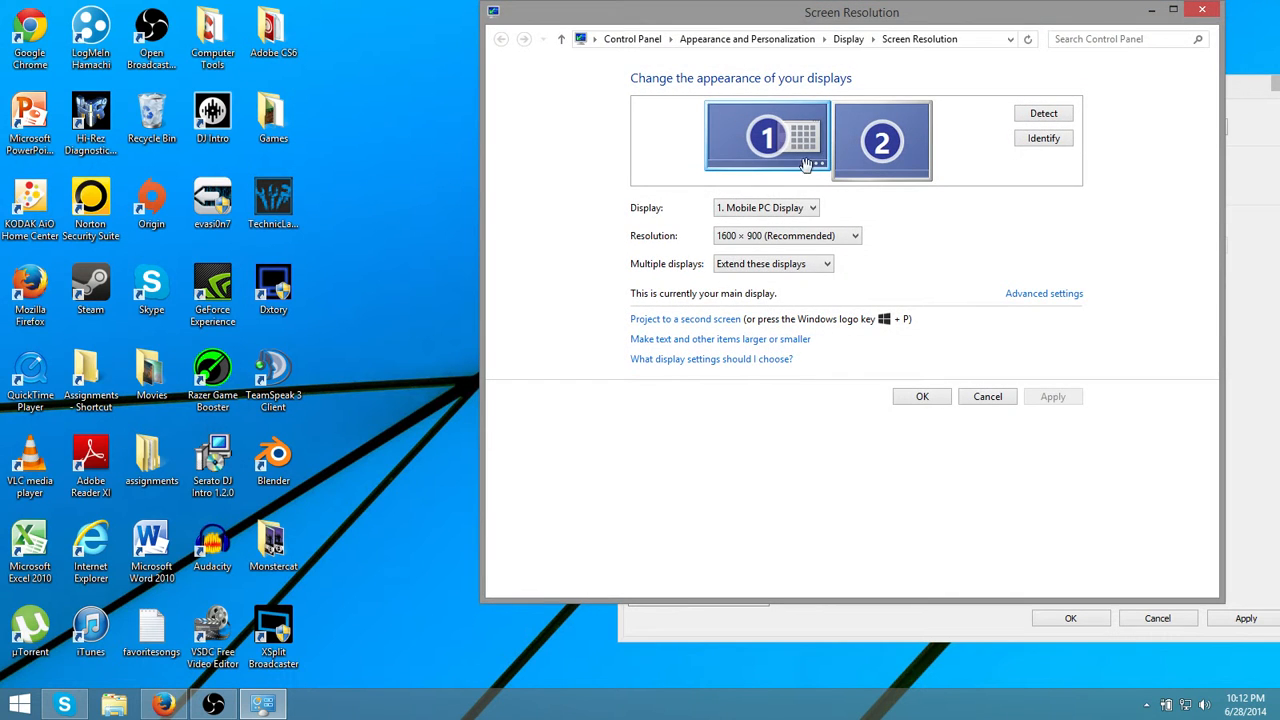
pyautogui.click(1173, 10)
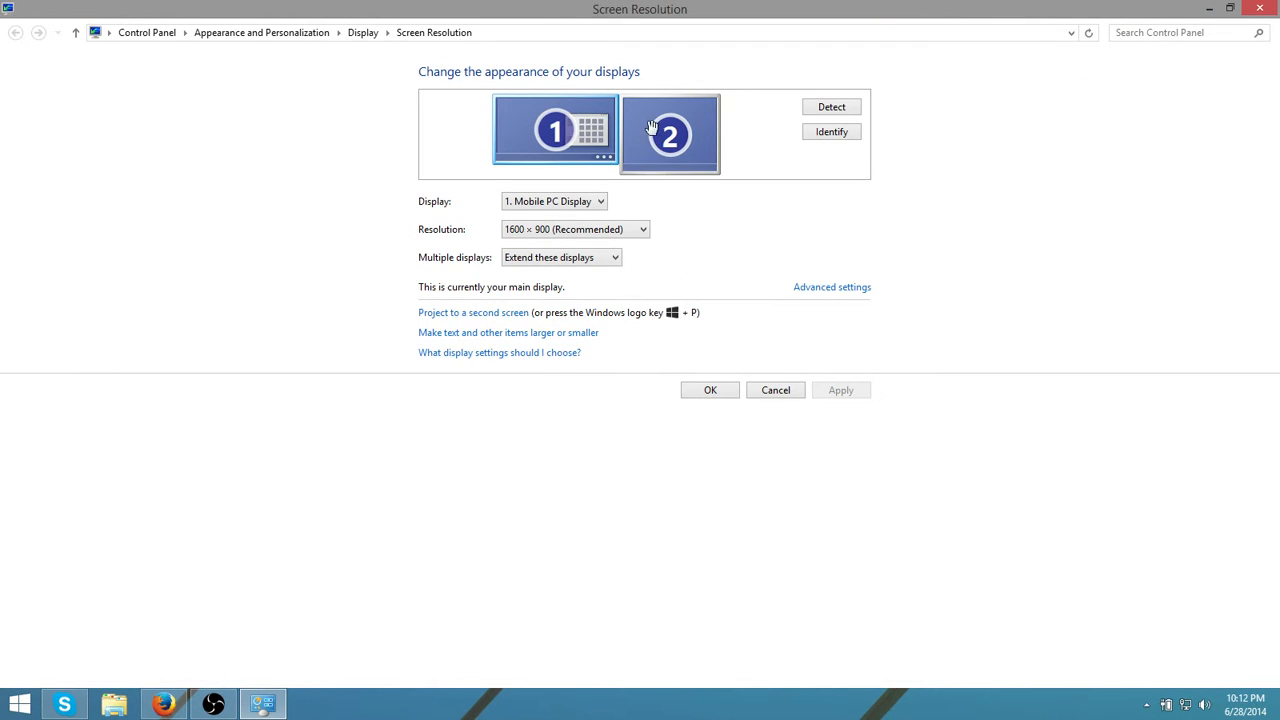
pyautogui.click(518, 202)
pyautogui.click(523, 203)
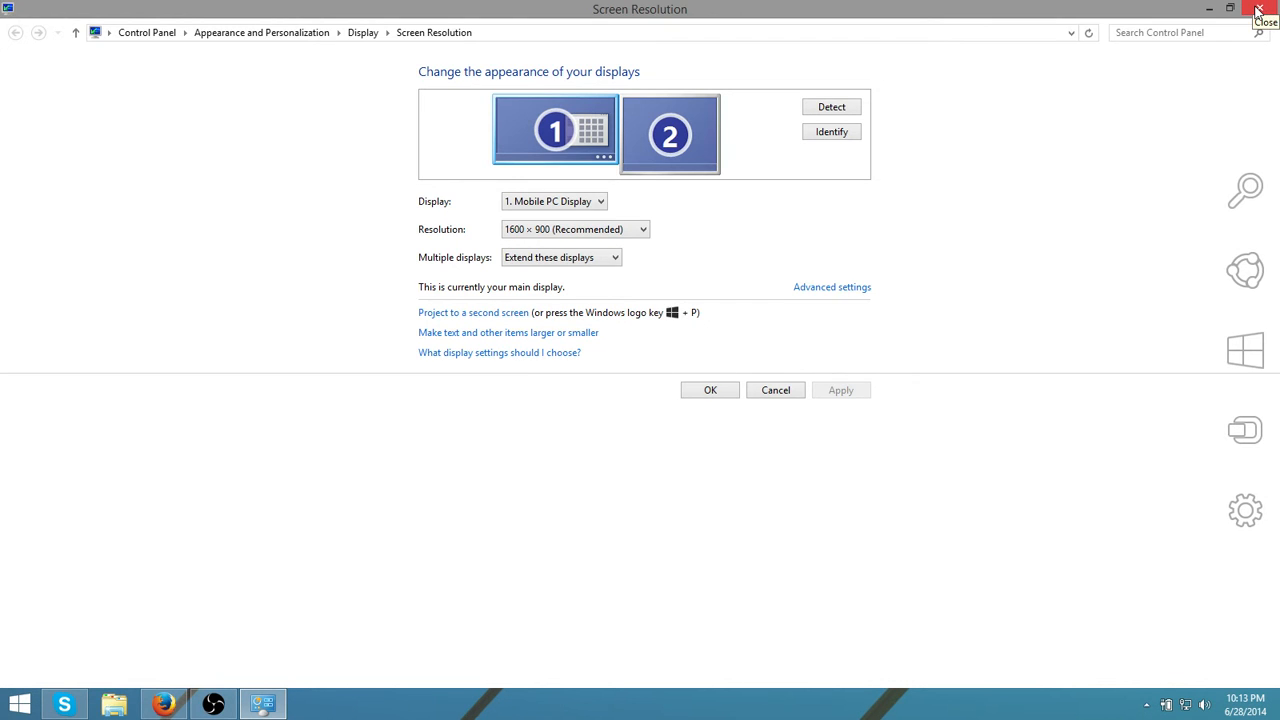
pyautogui.click(1258, 10)
pyautogui.moveTo(981, 88); pyautogui.dragTo(764, 67)
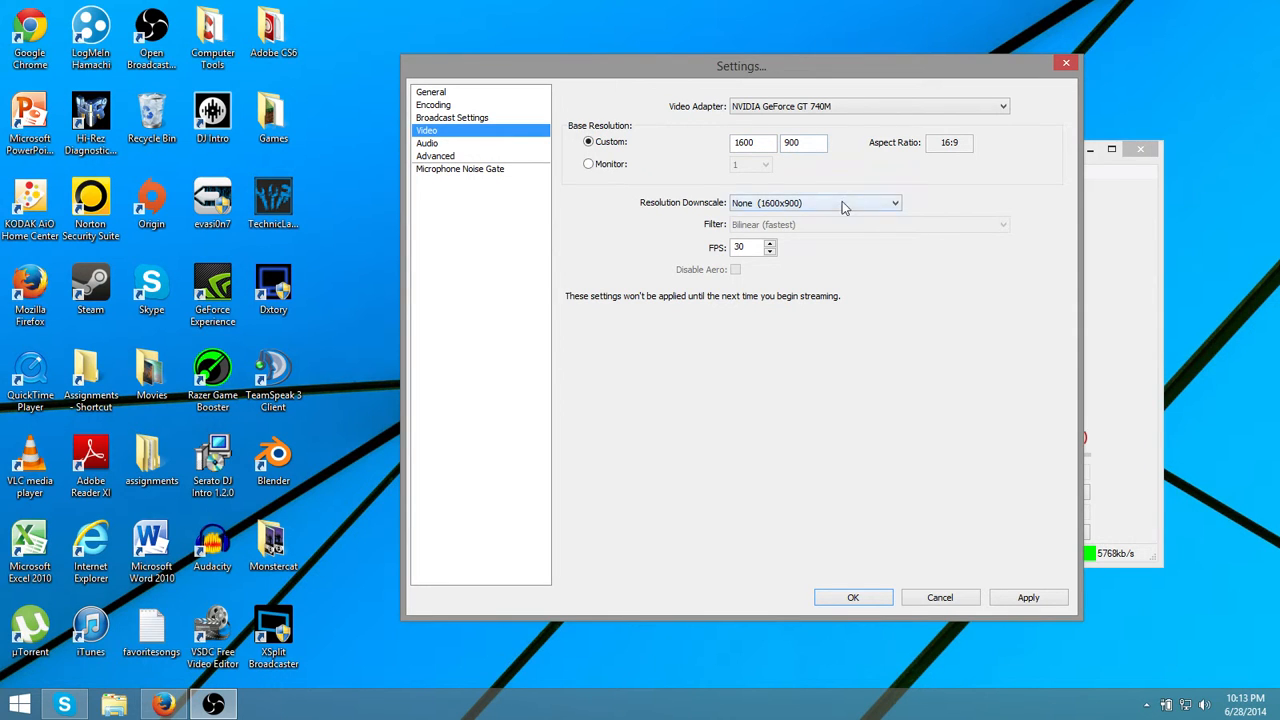
# Set the resolution downscale to None (1600x900) and save the video changes while switching to the audio settings
pyautogui.click(786, 205)
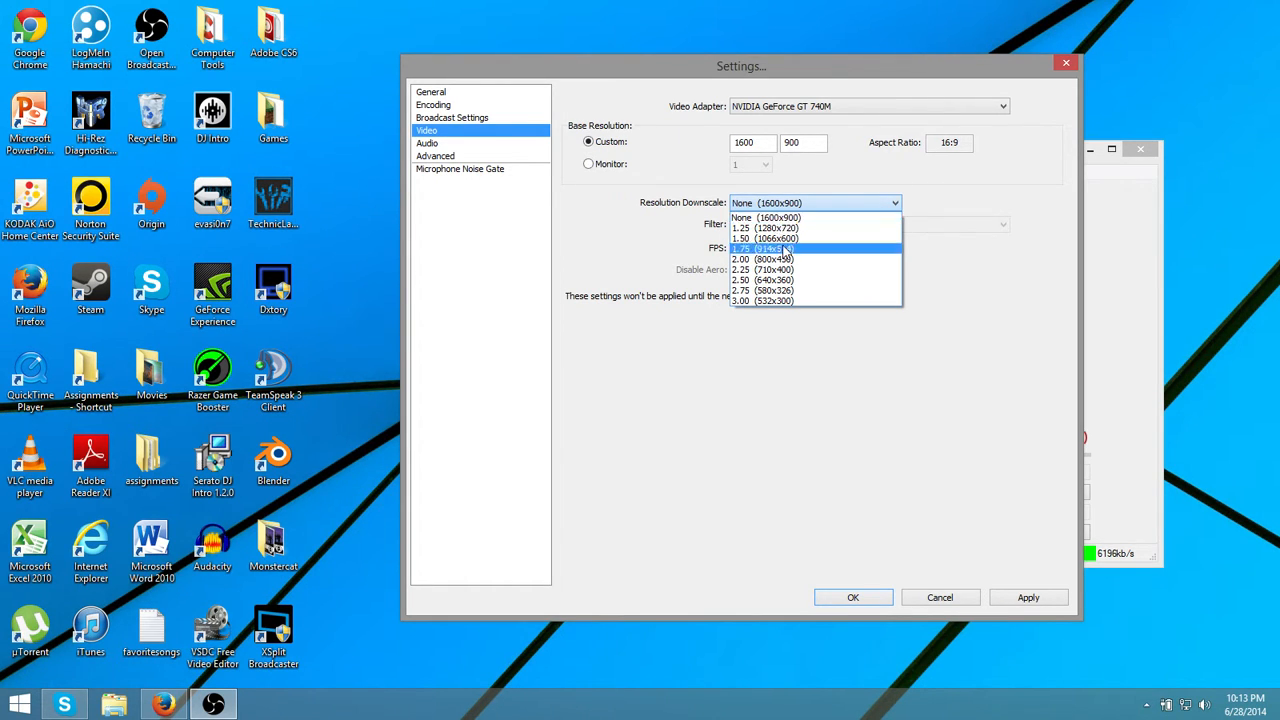
pyautogui.click(786, 218)
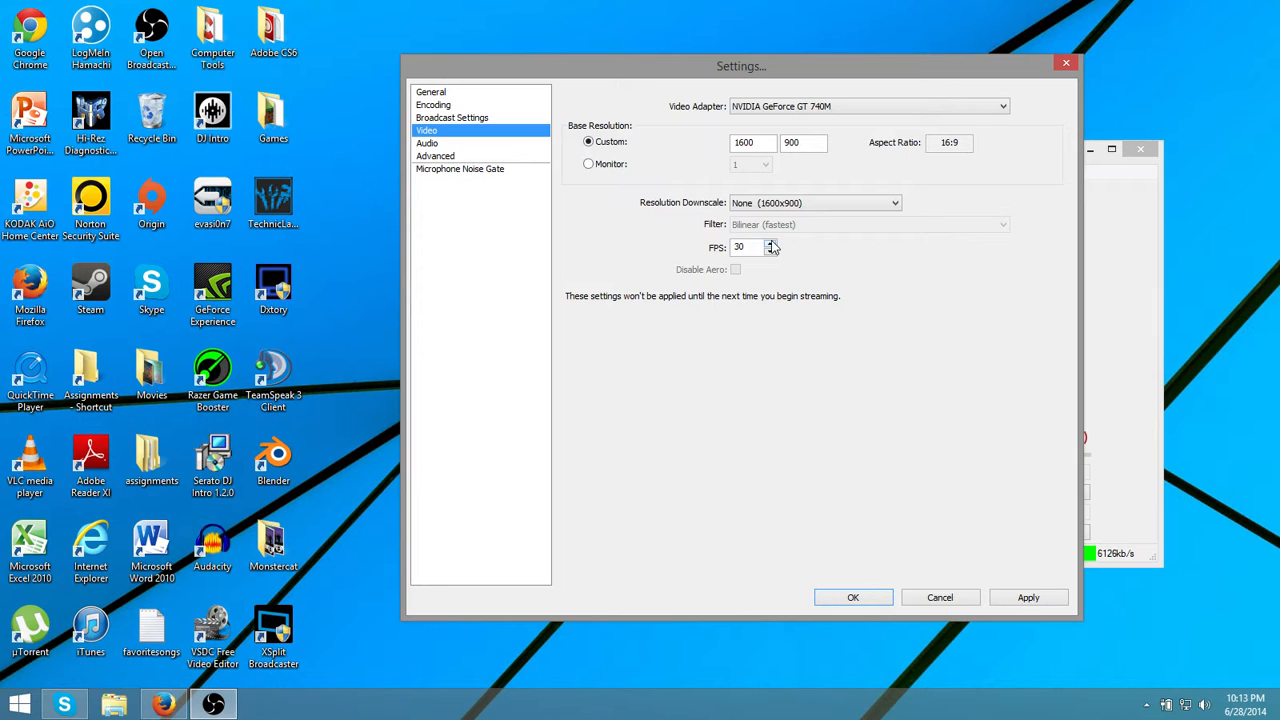
pyautogui.click(458, 145)
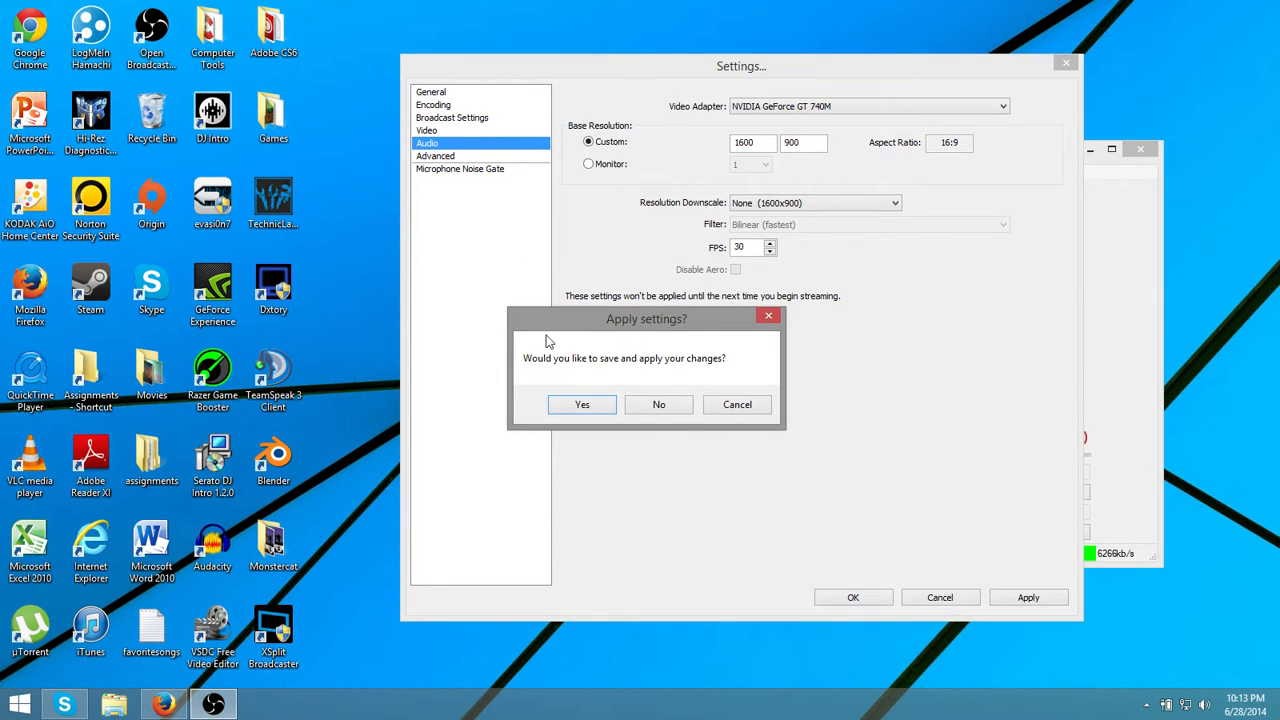
pyautogui.click(580, 408)
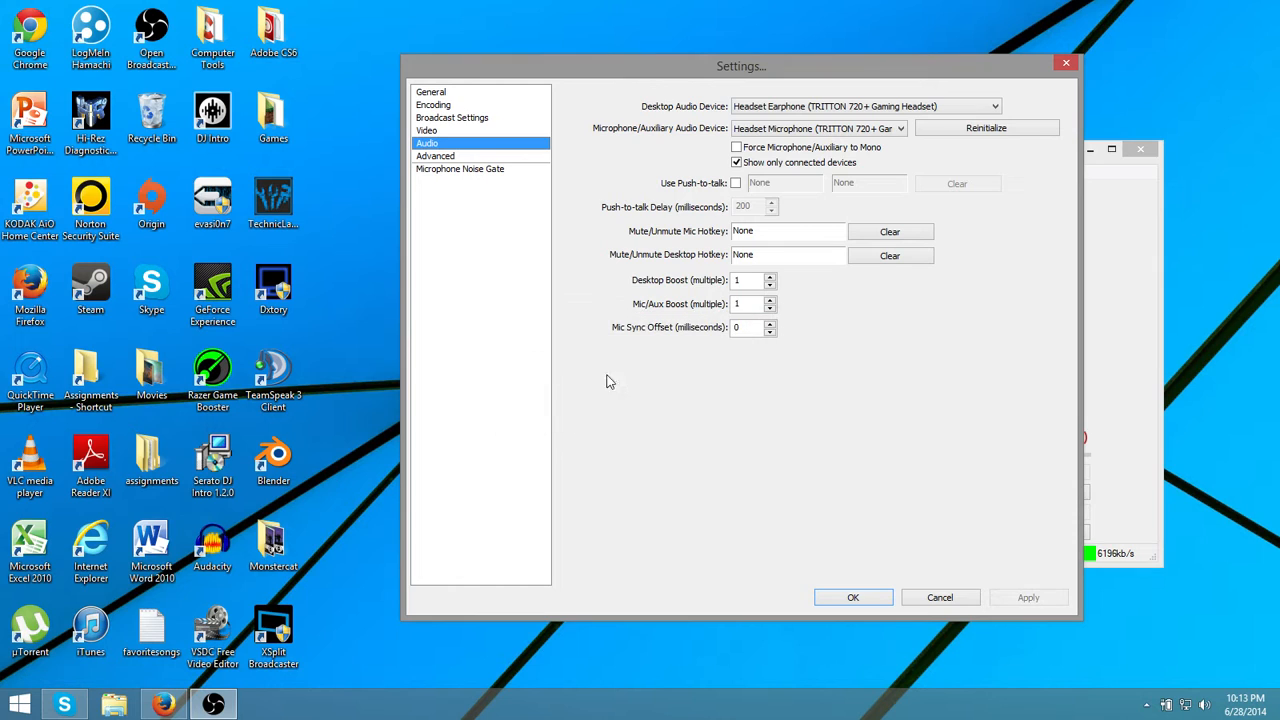
# Set the desktop audio to the TRITTON 720+ headset earphone and the microphone to its headset microphone, and apply the changes
pyautogui.click(775, 106)
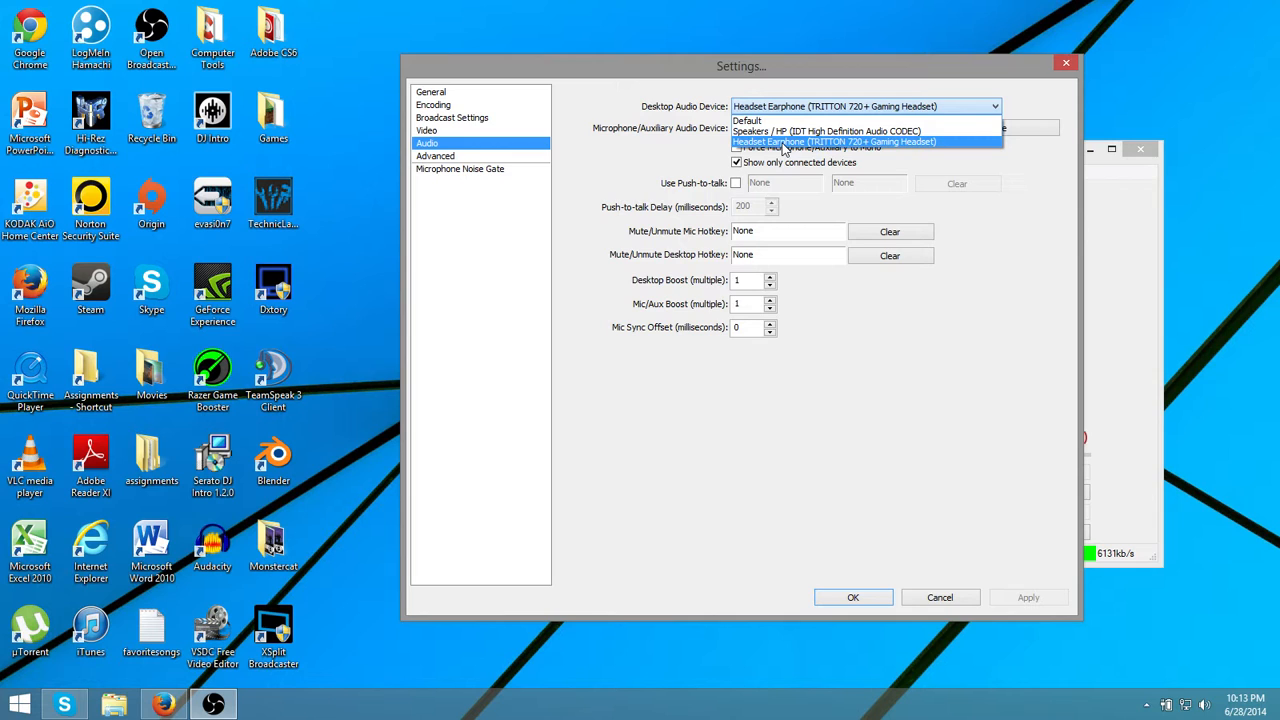
pyautogui.click(783, 142)
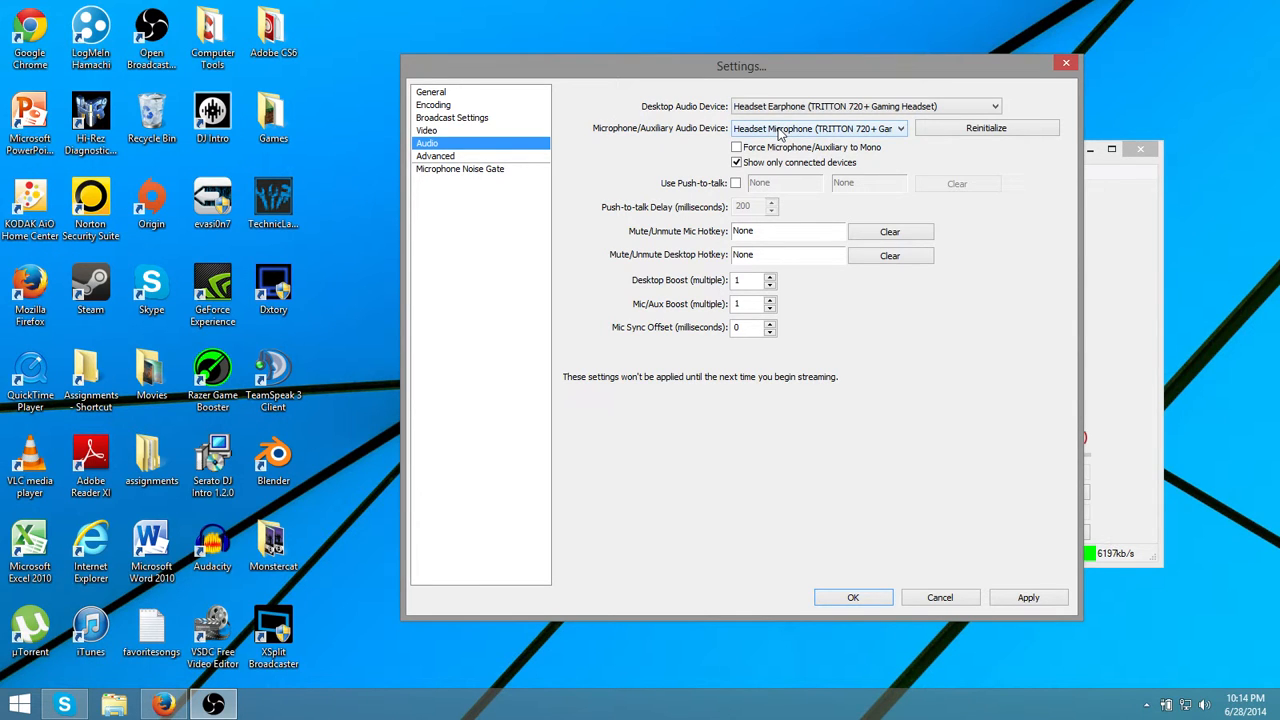
pyautogui.click(779, 130)
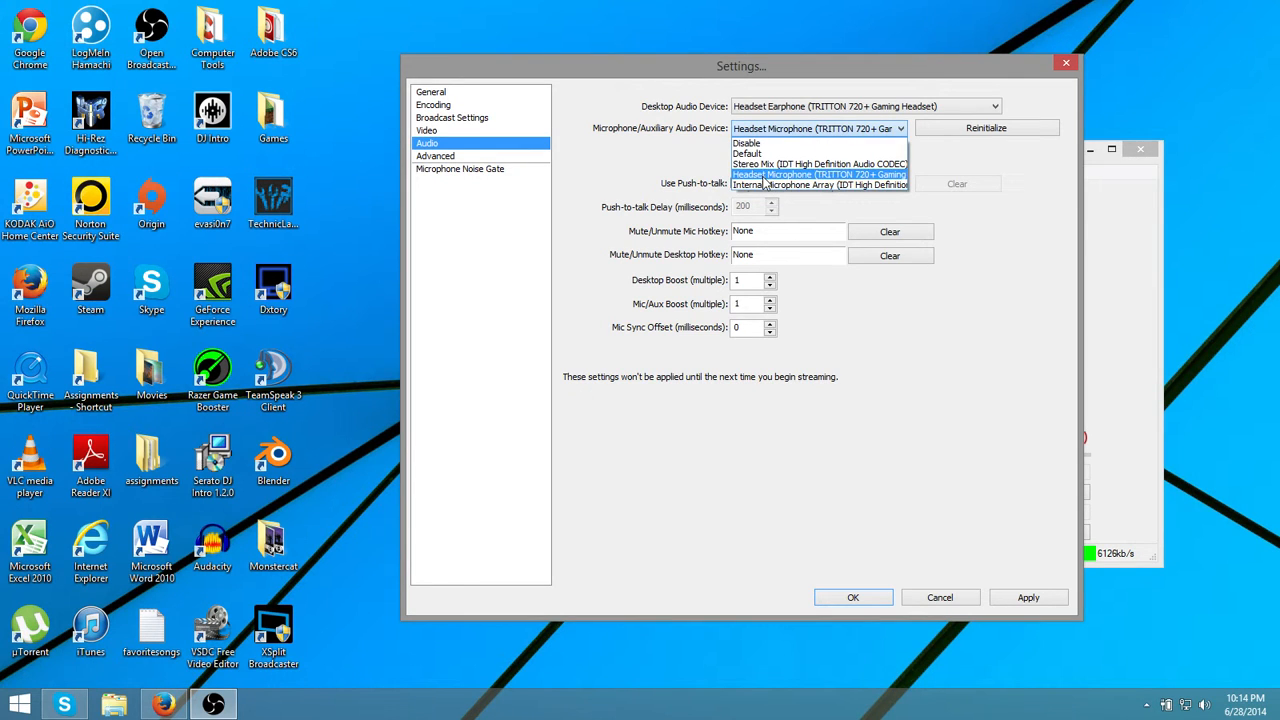
pyautogui.click(764, 176)
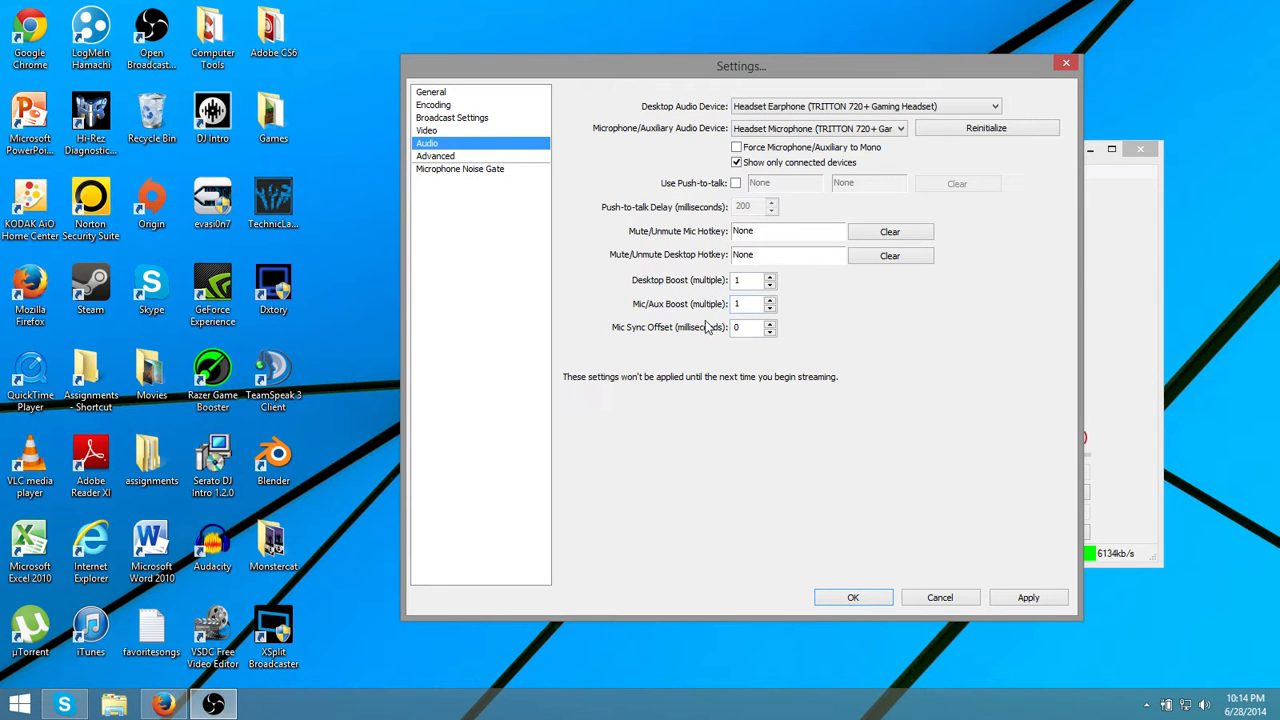
pyautogui.click(1045, 599)
# In the advanced settings, keep the process priority class at Normal and choose the veryfast x264 CPU preset
pyautogui.click(450, 157)
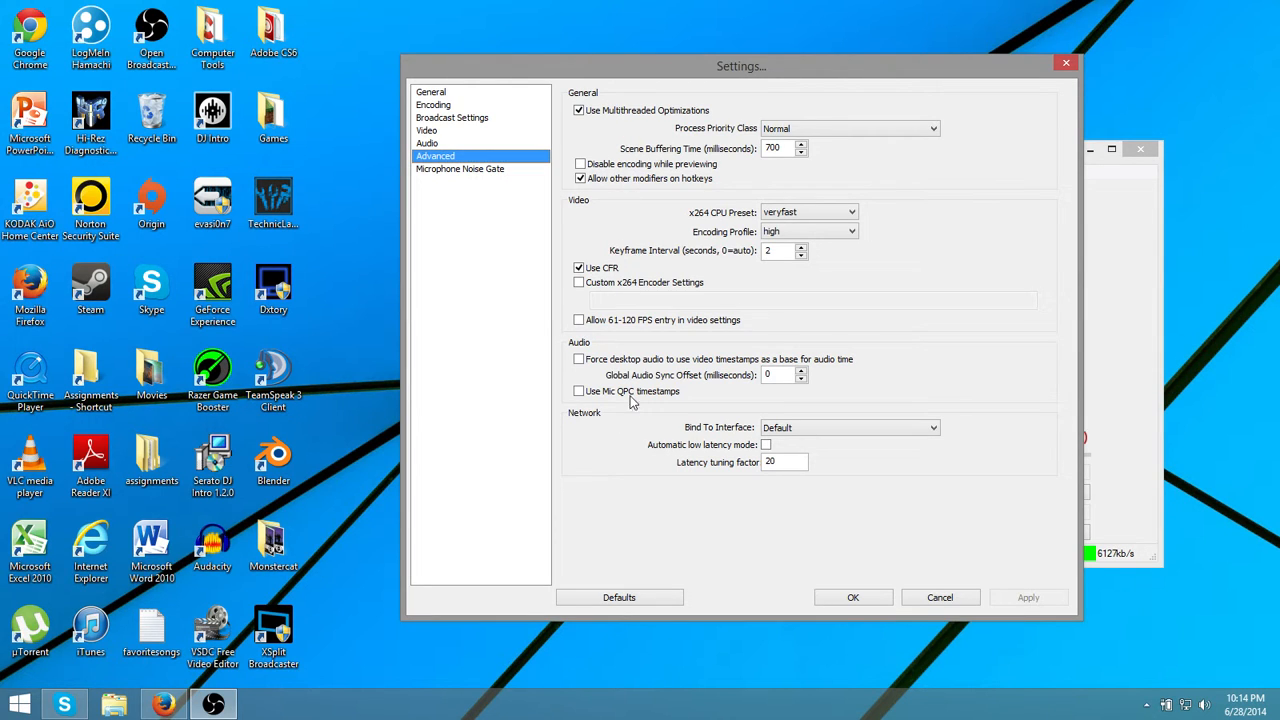
pyautogui.click(795, 135)
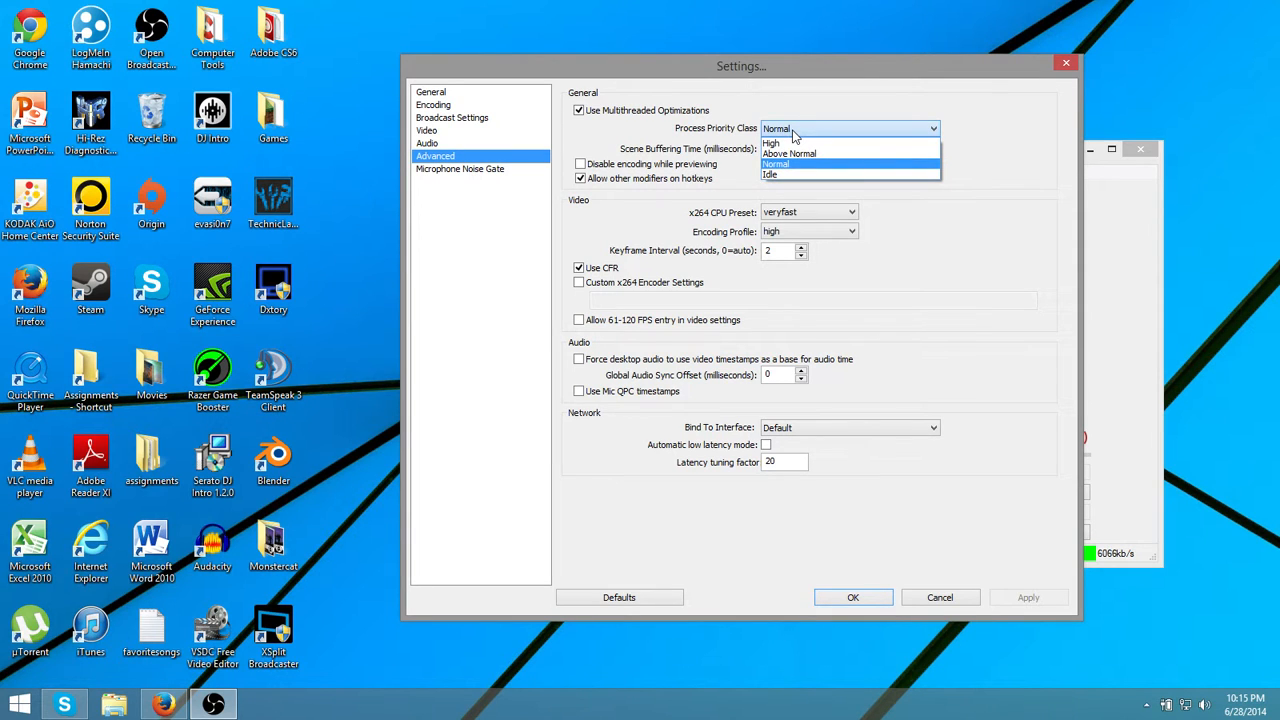
pyautogui.click(795, 135)
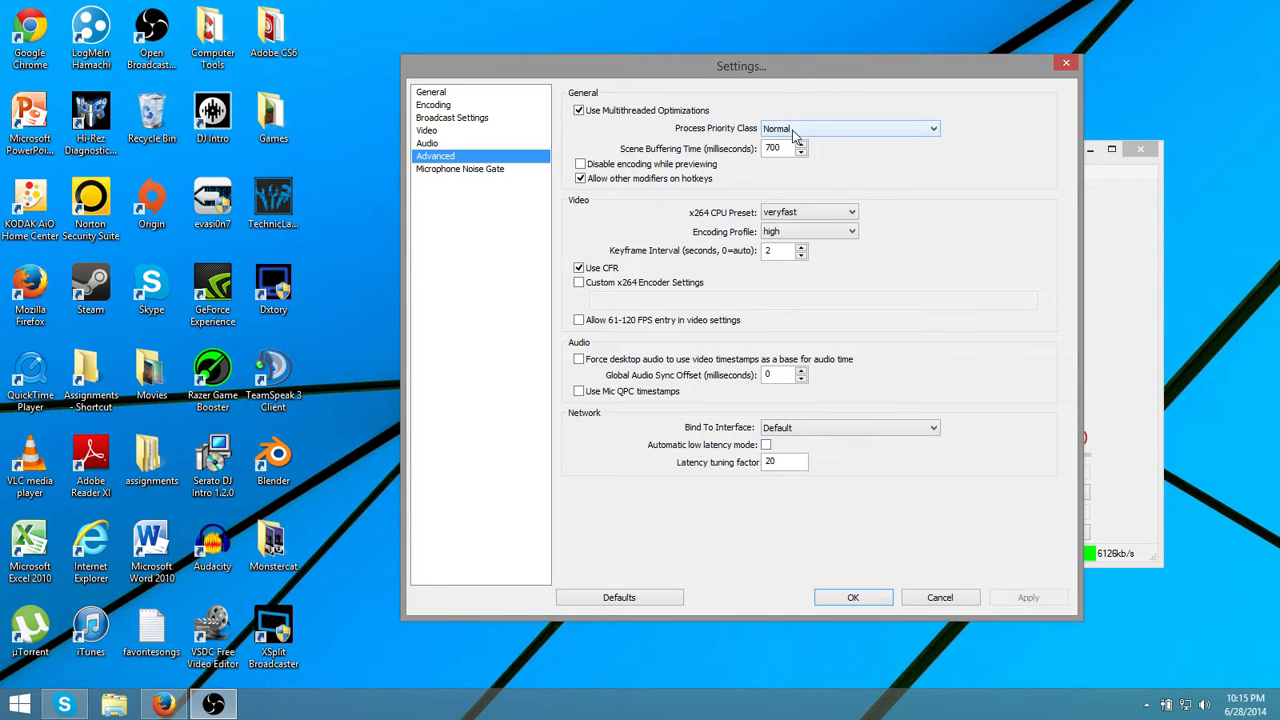
pyautogui.click(785, 213)
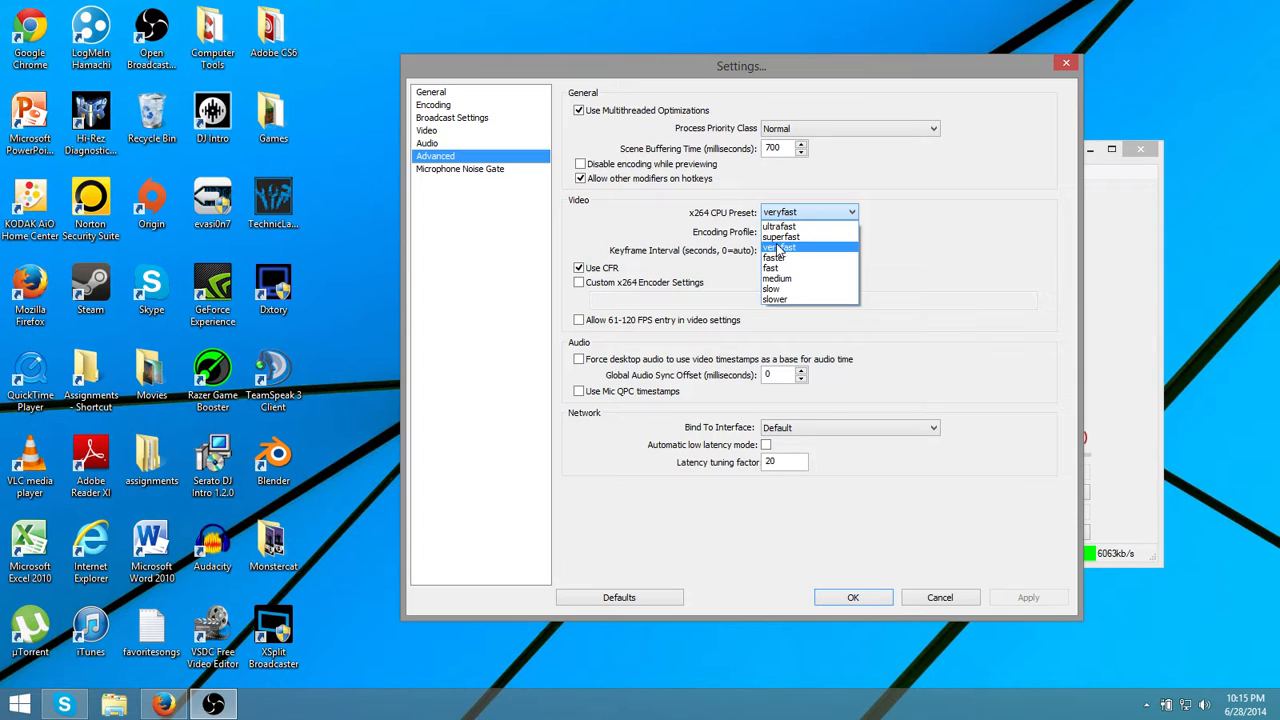
pyautogui.click(781, 247)
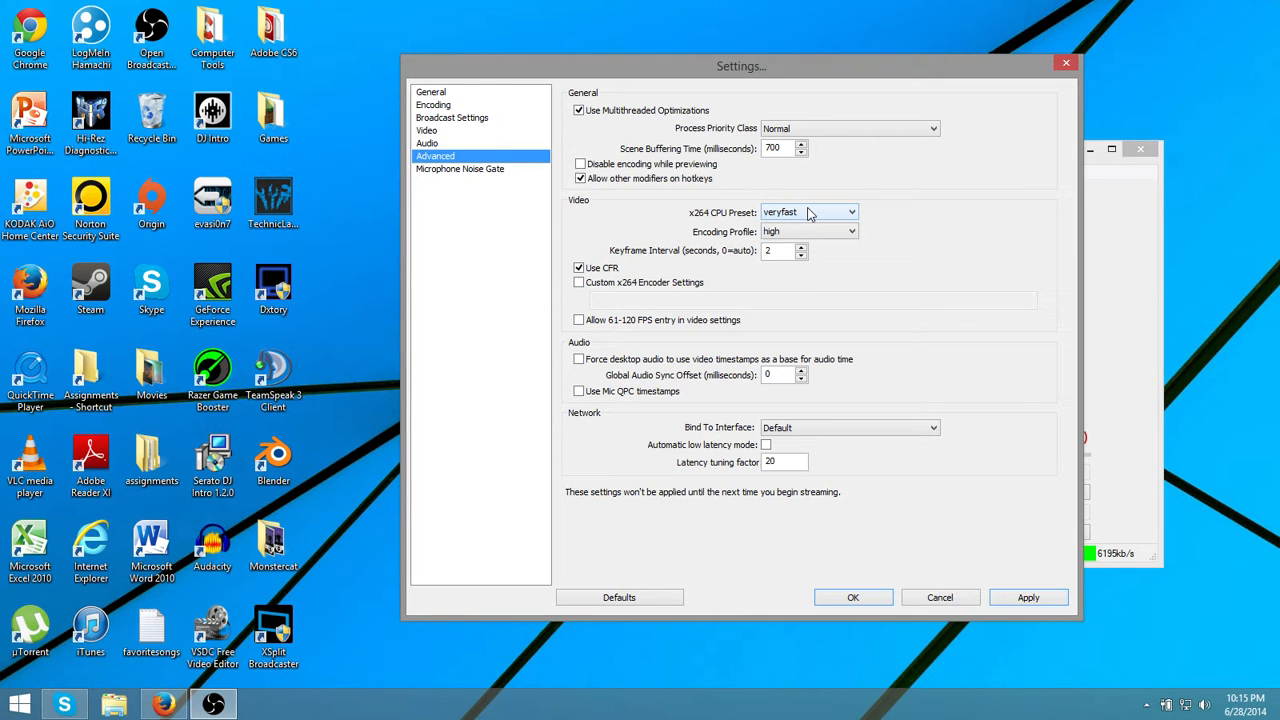
# Review the x264 CPU preset choices without changing them, and switch the custom x264 encoder settings on and off again
pyautogui.click(810, 213)
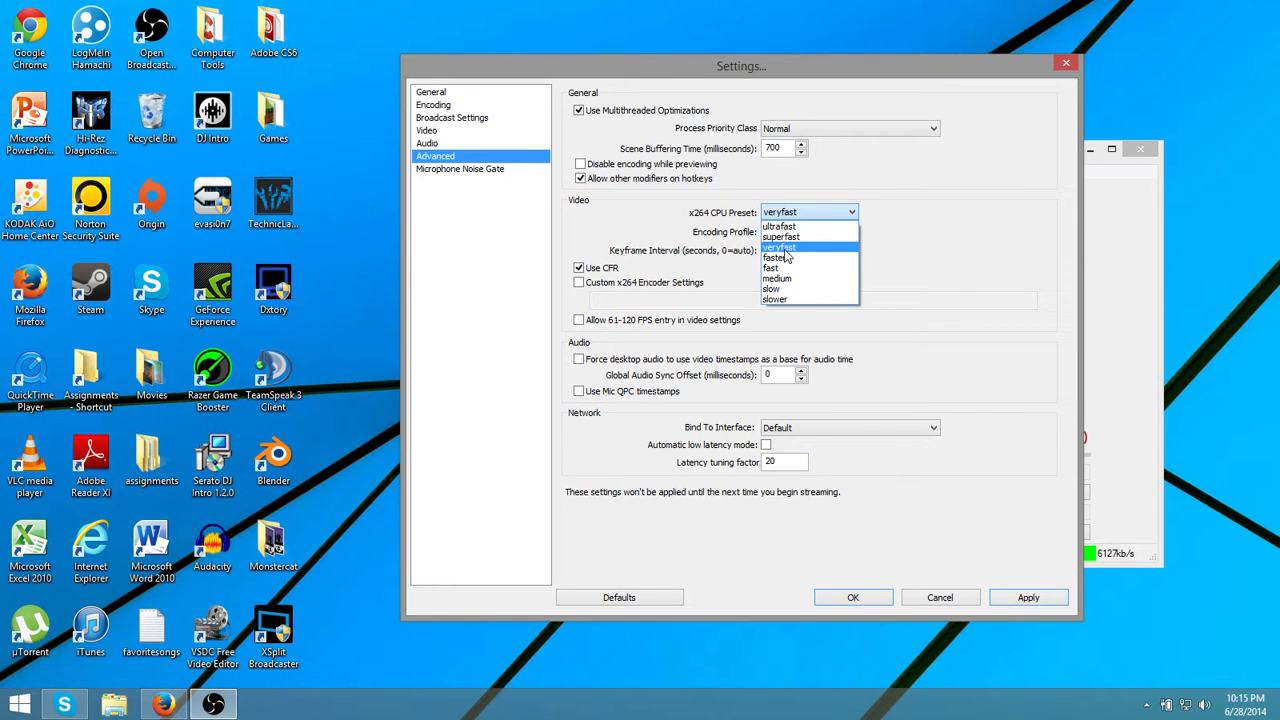
pyautogui.click(800, 218)
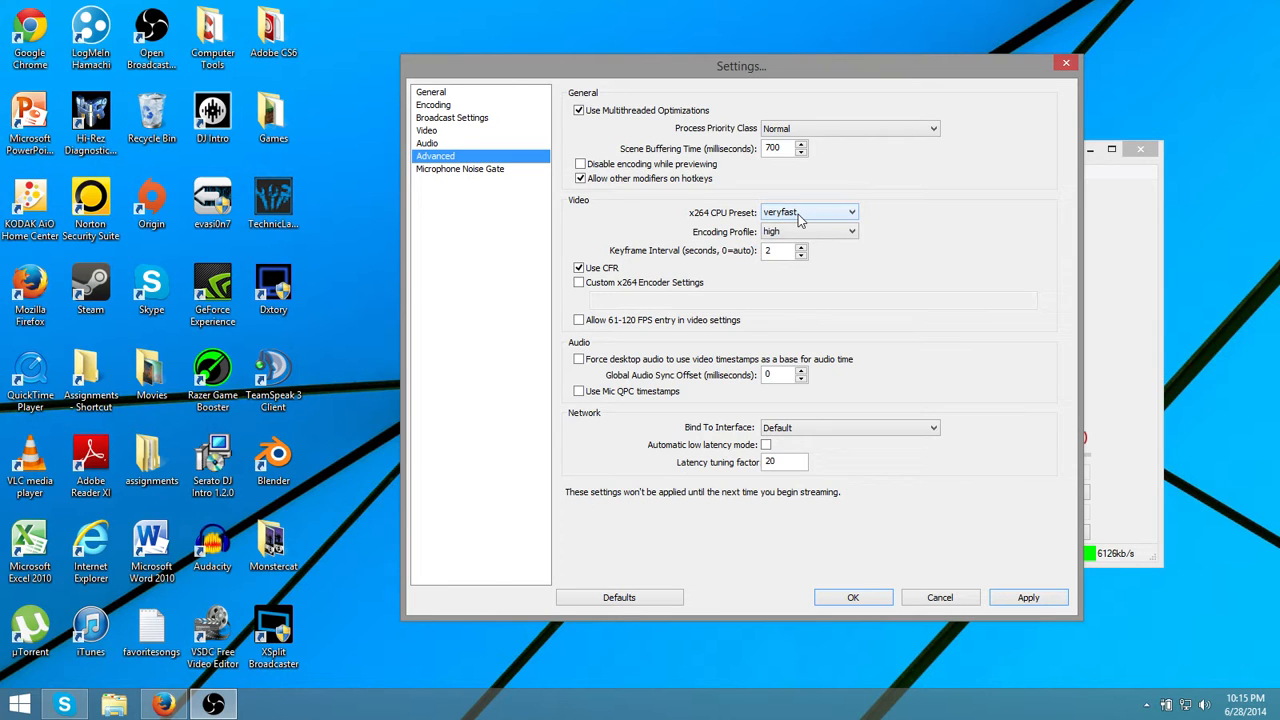
pyautogui.click(800, 215)
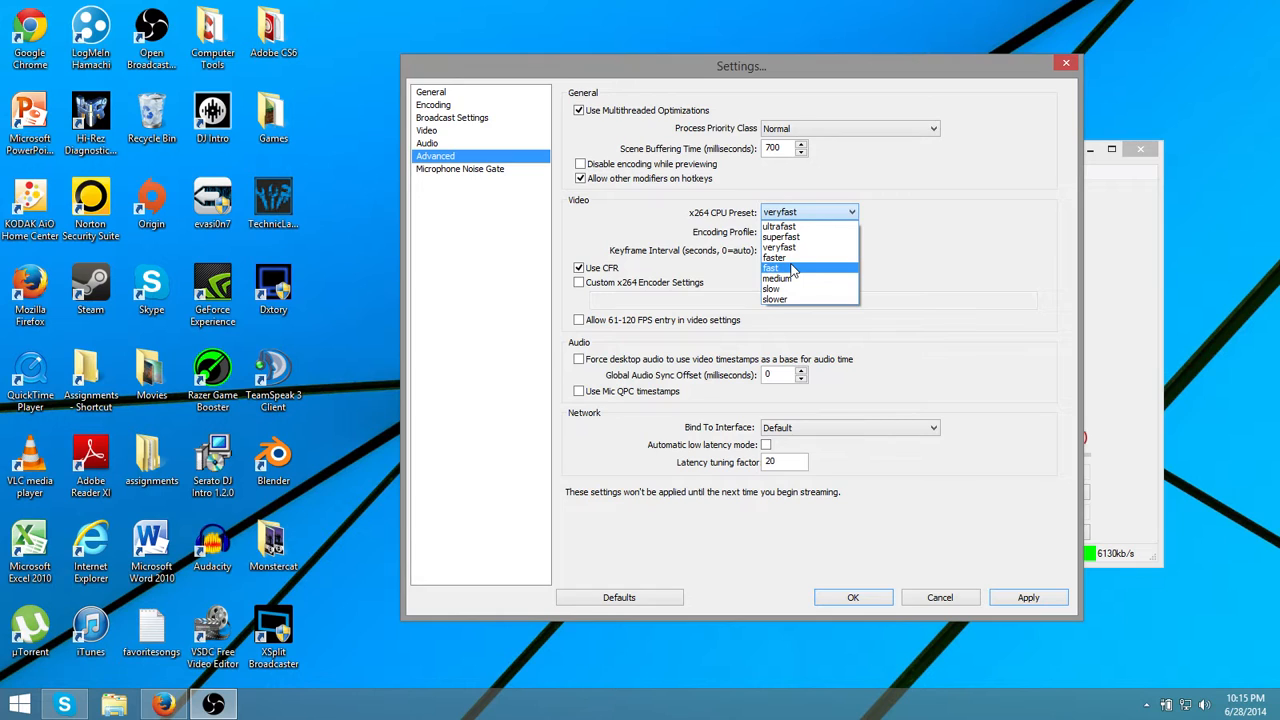
pyautogui.click(957, 225)
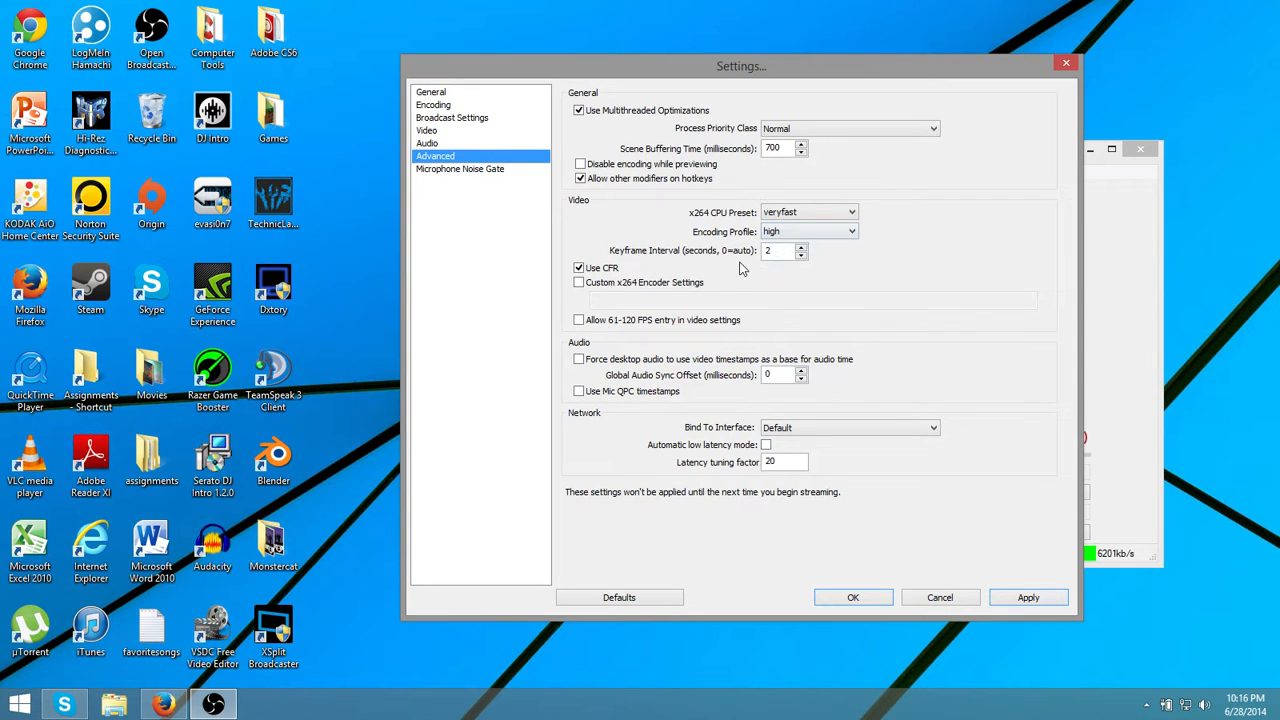
pyautogui.click(616, 284)
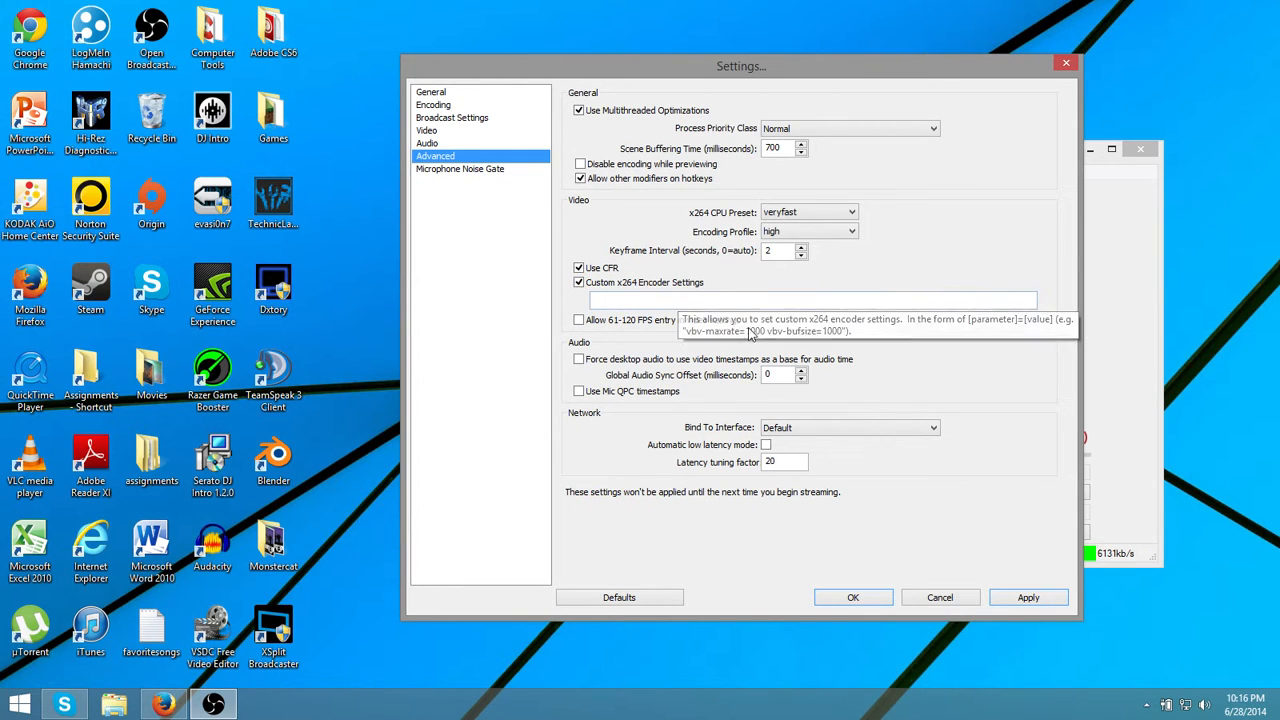
pyautogui.click(656, 283)
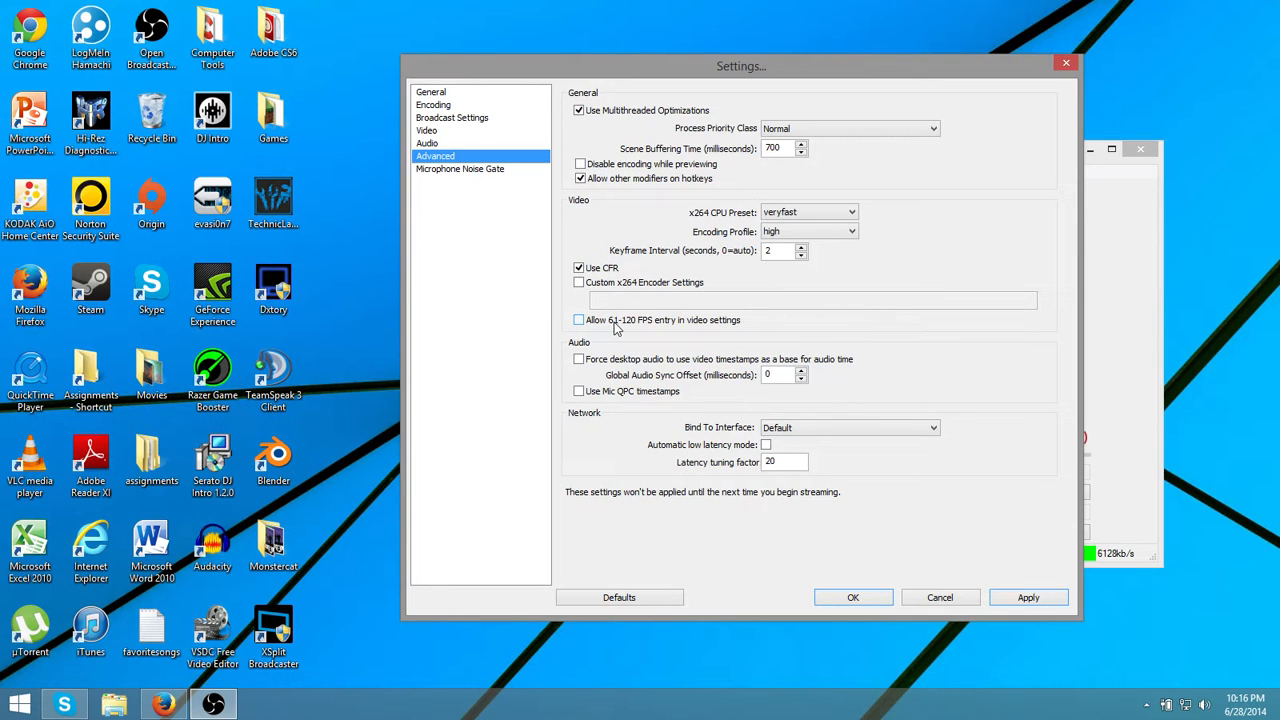
# Save the advanced changes while checking the FPS value in the video settings, and return to the advanced settings
pyautogui.click(458, 131)
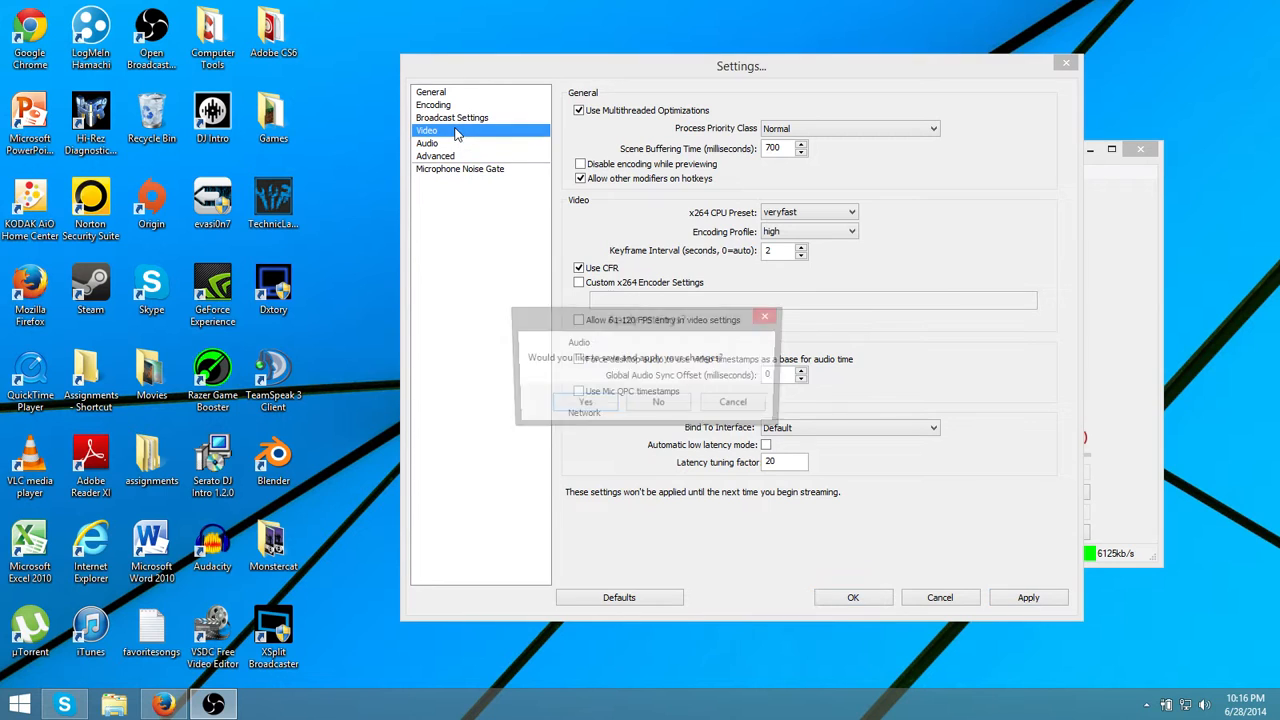
pyautogui.click(580, 403)
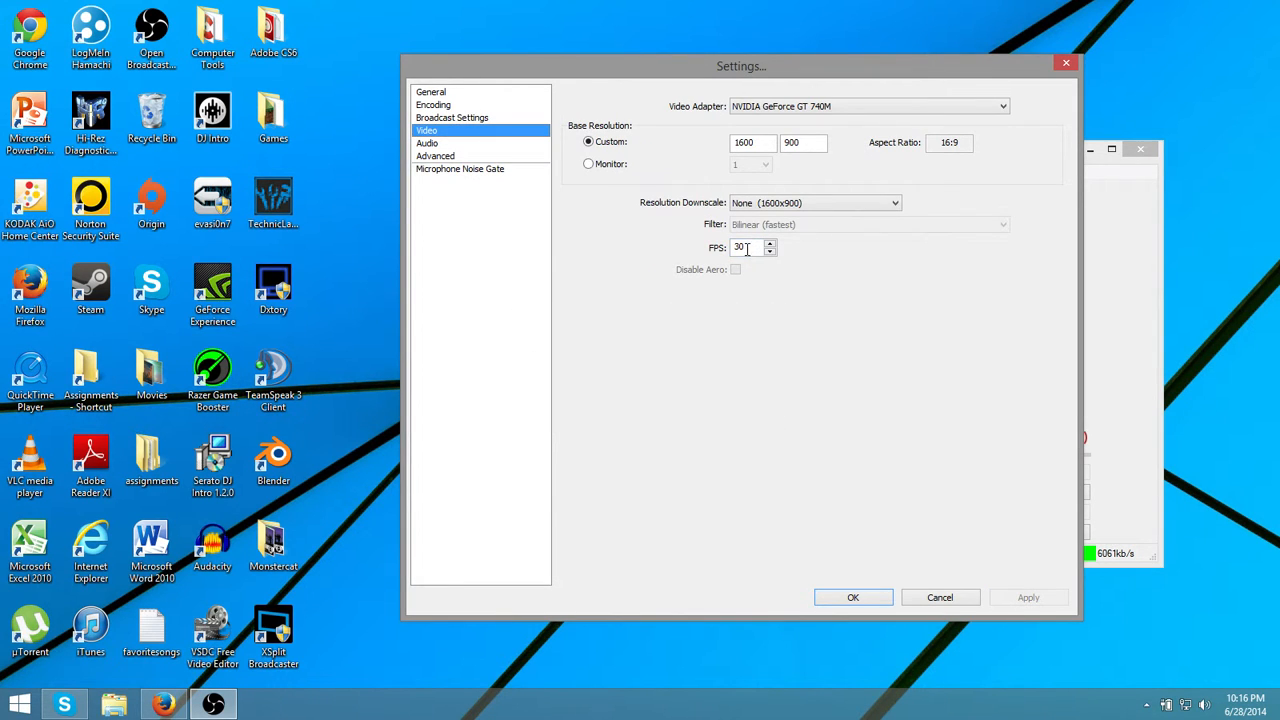
pyautogui.click(452, 143)
pyautogui.click(470, 157)
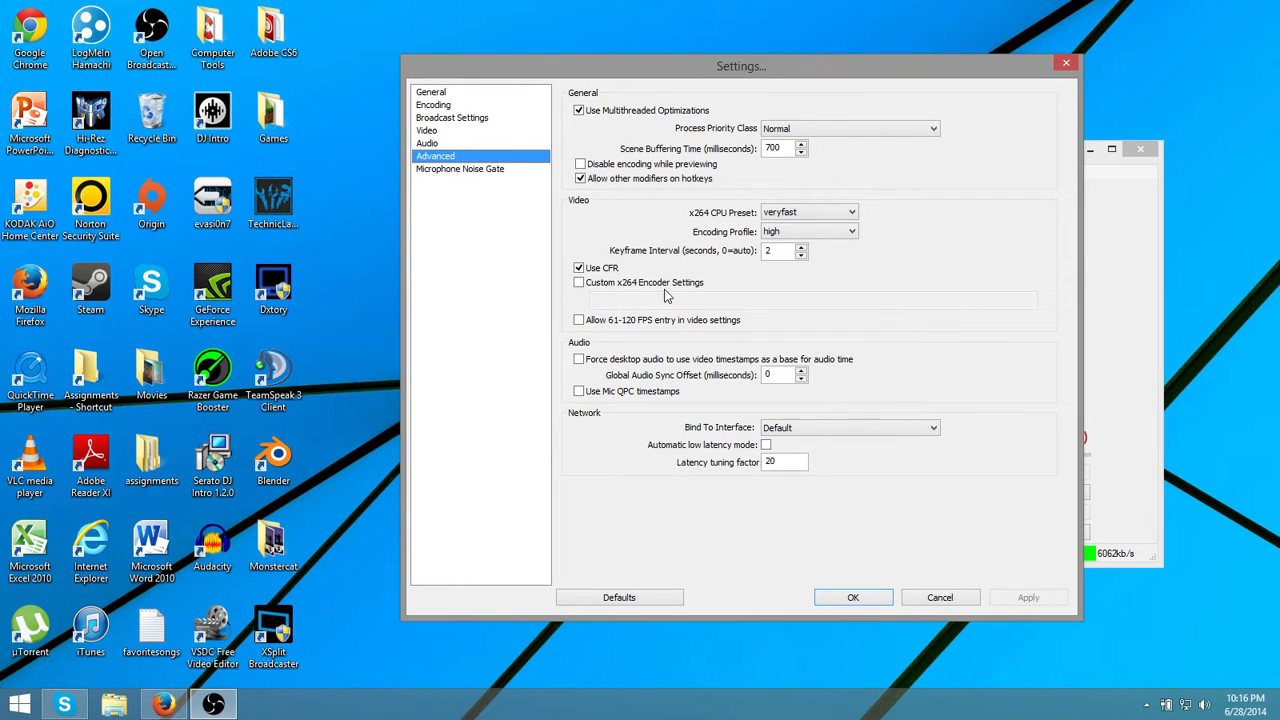
pyautogui.moveTo(668, 292)
# Review the network interface choices, keep Bind To Interface at Default, and apply the advanced settings
pyautogui.click(870, 429)
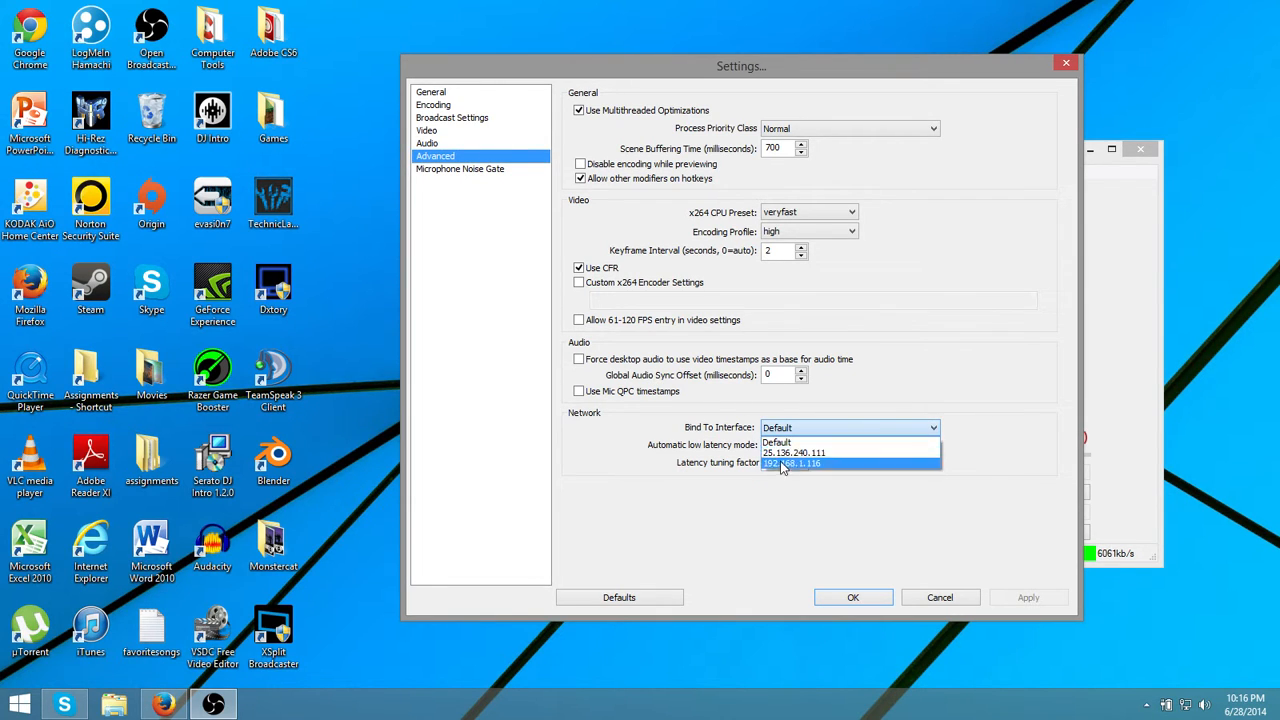
pyautogui.click(630, 493)
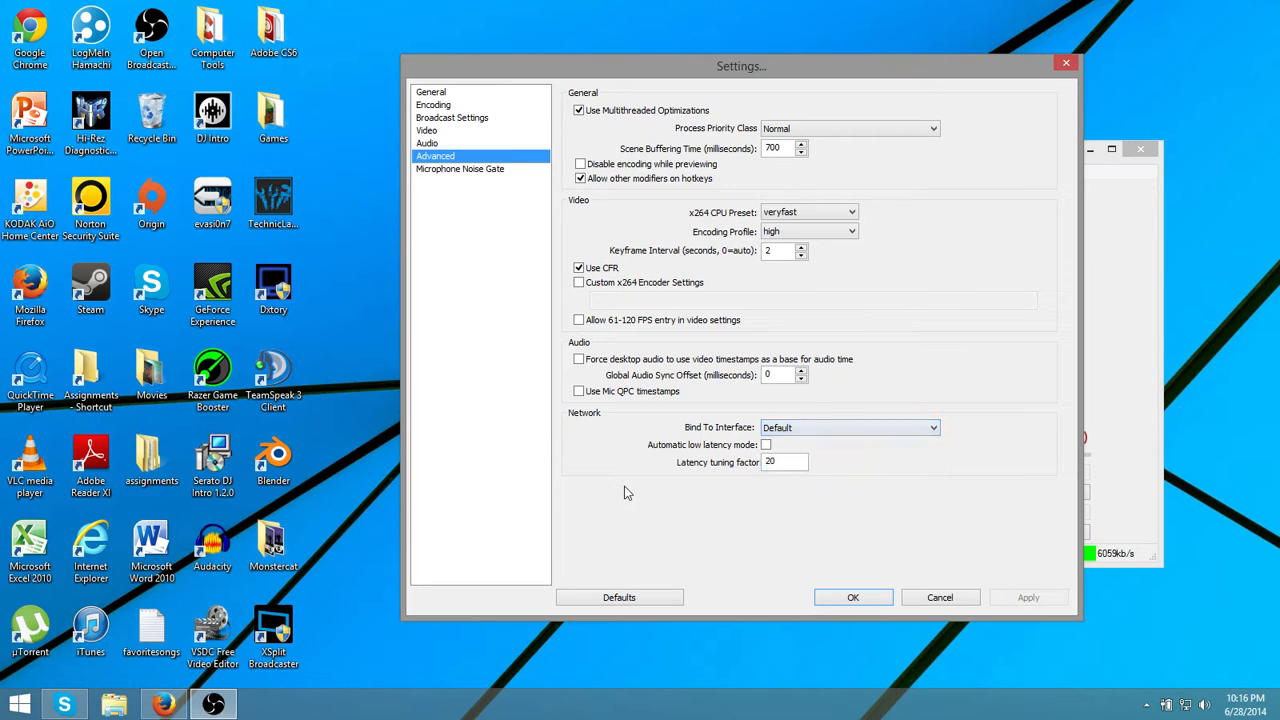
pyautogui.click(812, 437)
pyautogui.click(797, 447)
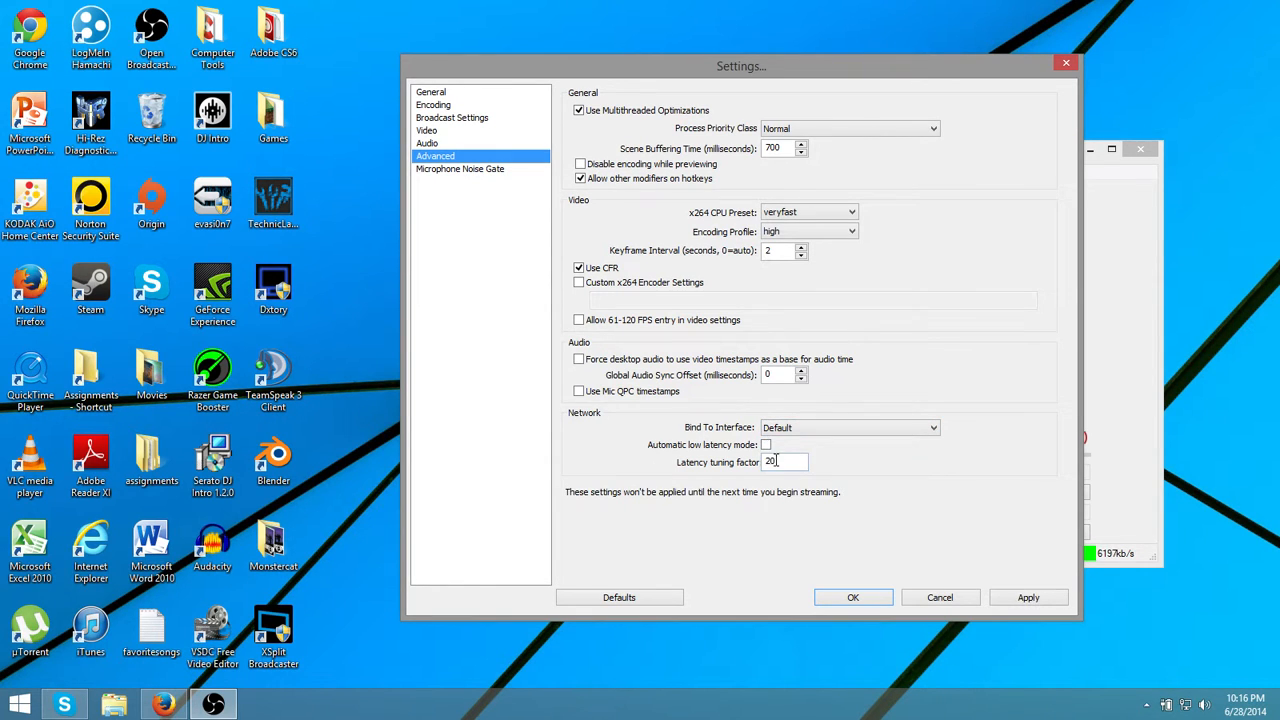
pyautogui.click(1023, 600)
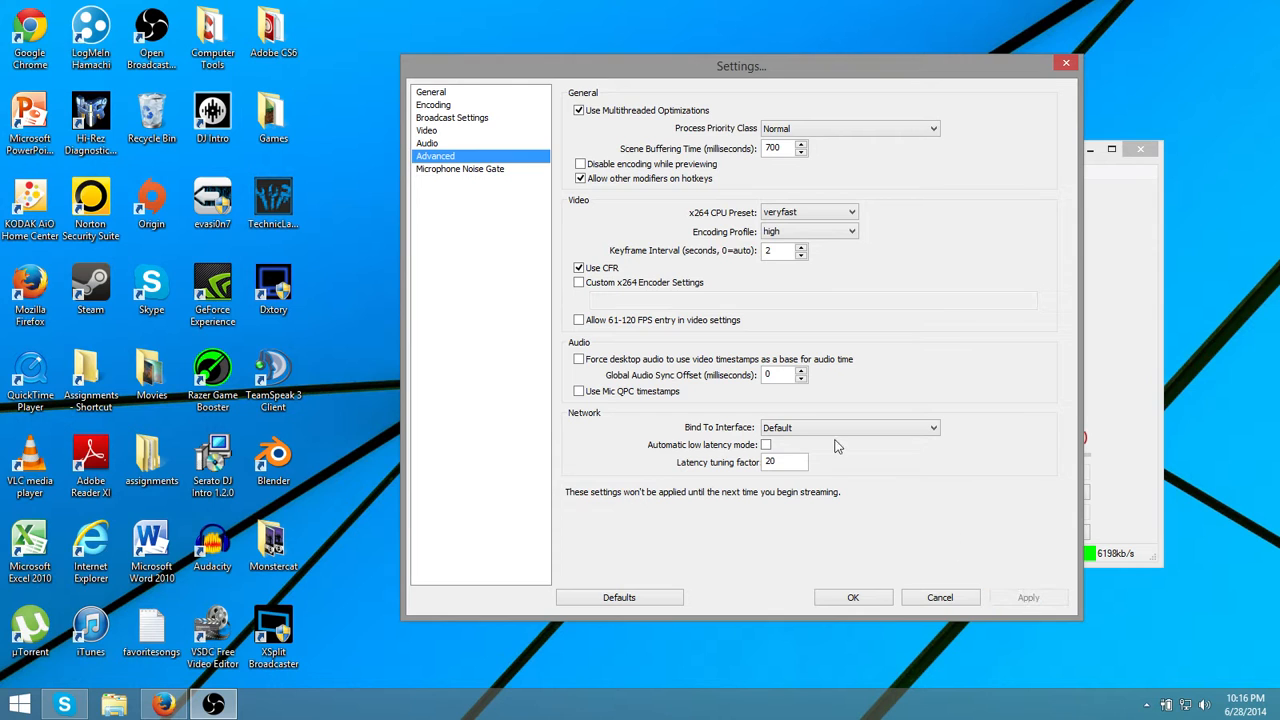
# Switch the microphone noise gate on and off again, then apply the settings with it disabled and close the settings window
pyautogui.click(438, 171)
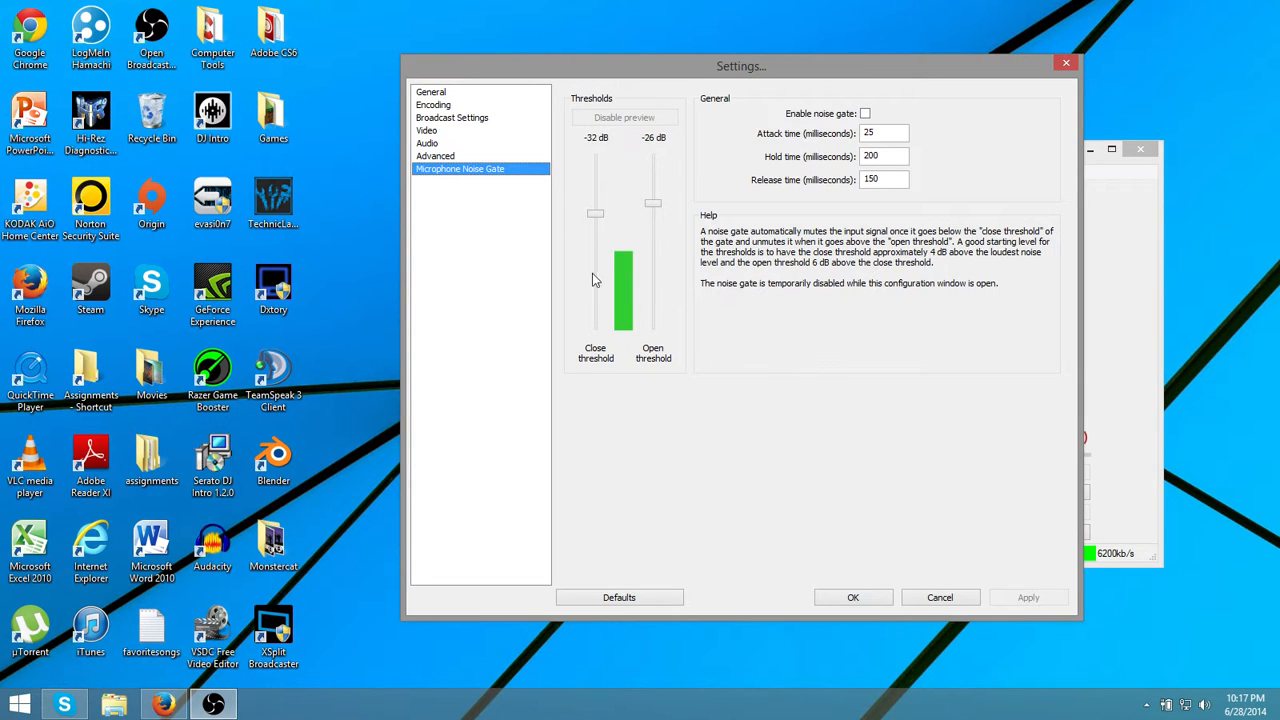
pyautogui.click(864, 114)
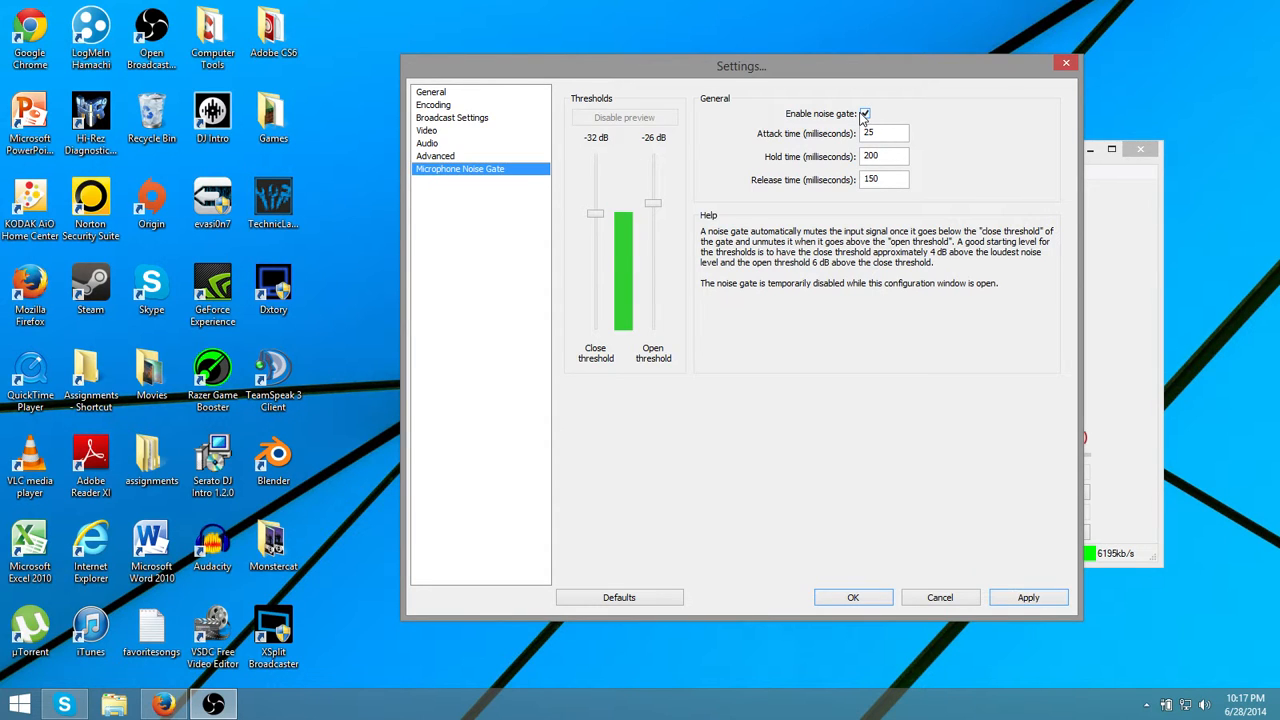
pyautogui.click(864, 114)
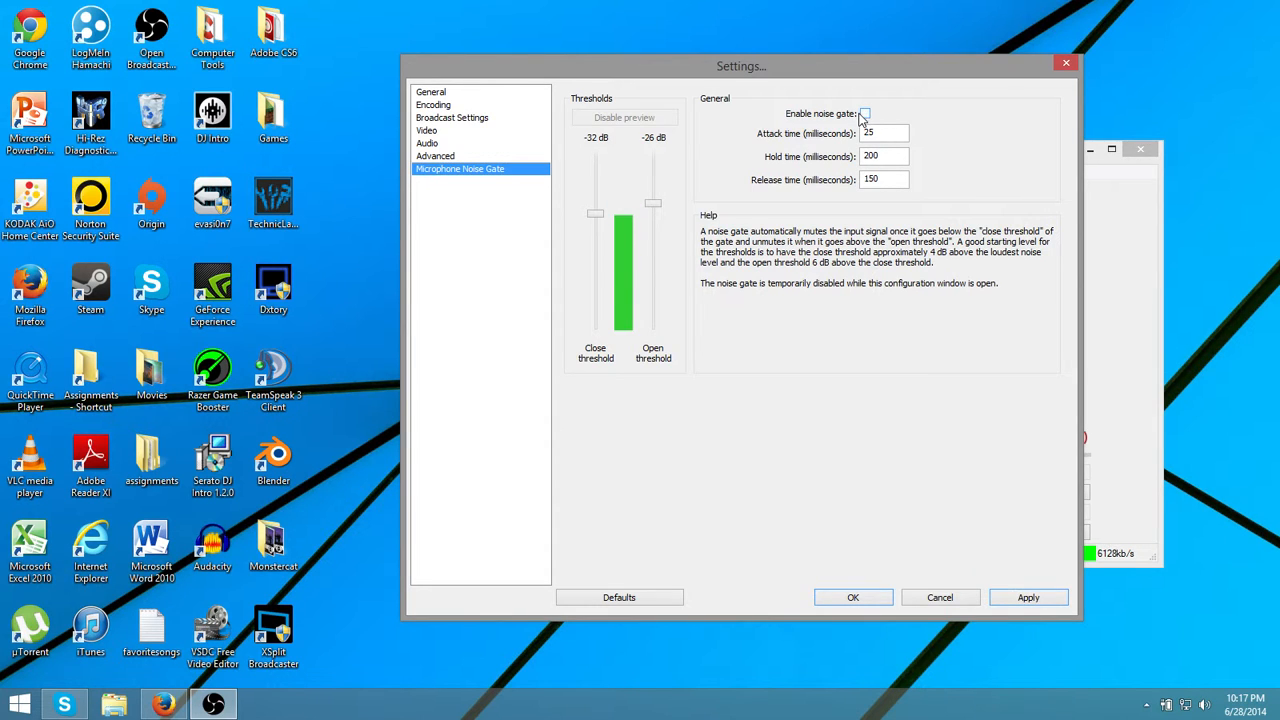
pyautogui.click(1010, 598)
pyautogui.click(1065, 62)
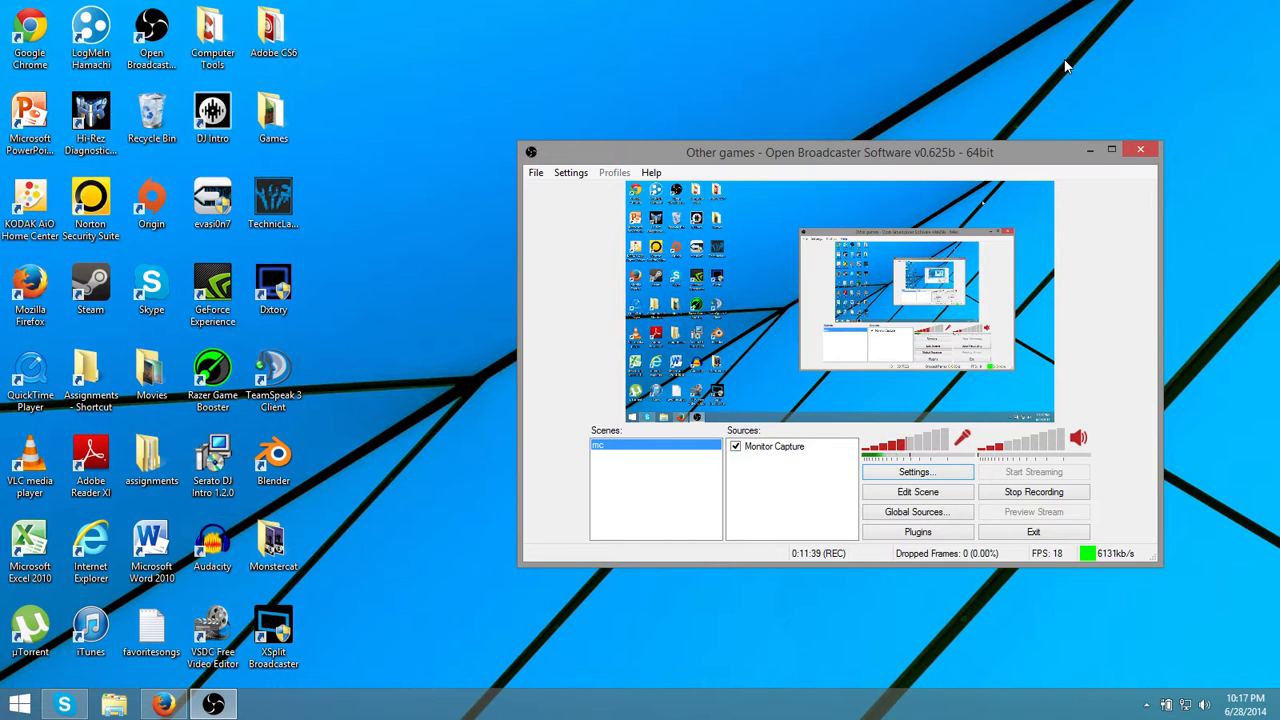